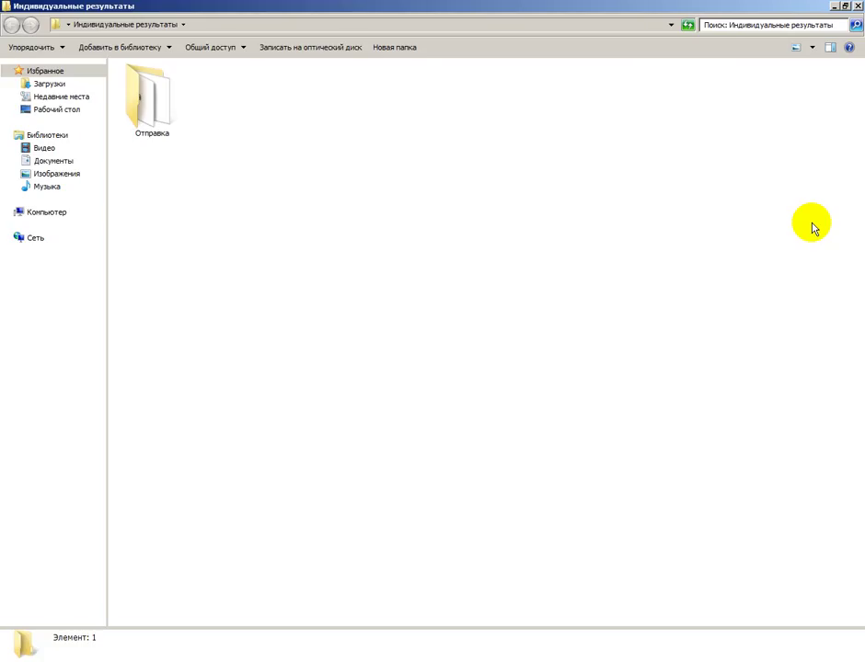
Archive the Отправка folder as Отправка.rar using Максимальный compression in WinRAR.
{"action": "double_click", "coordinate": [150, 113]}
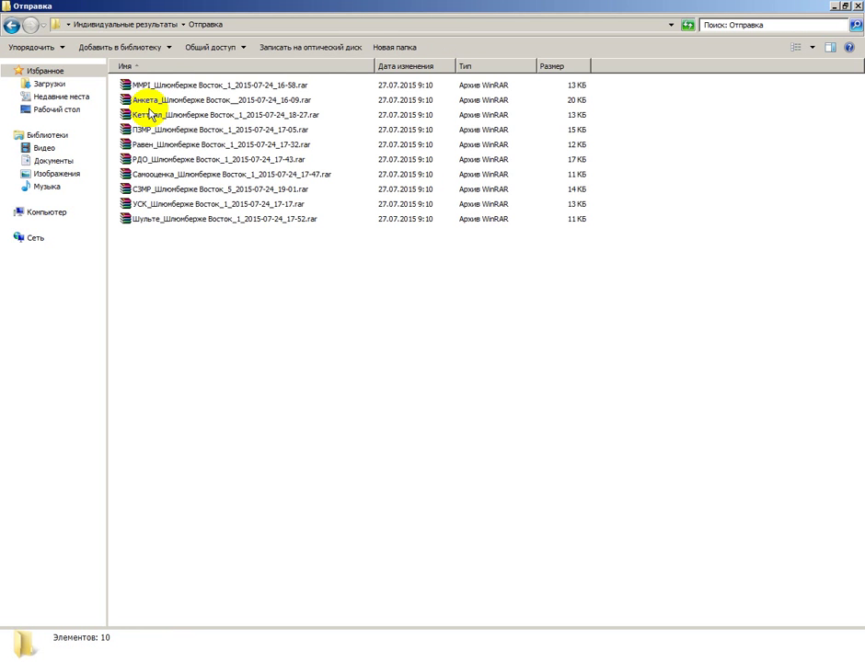
{"action": "left_click", "coordinate": [13, 26]}
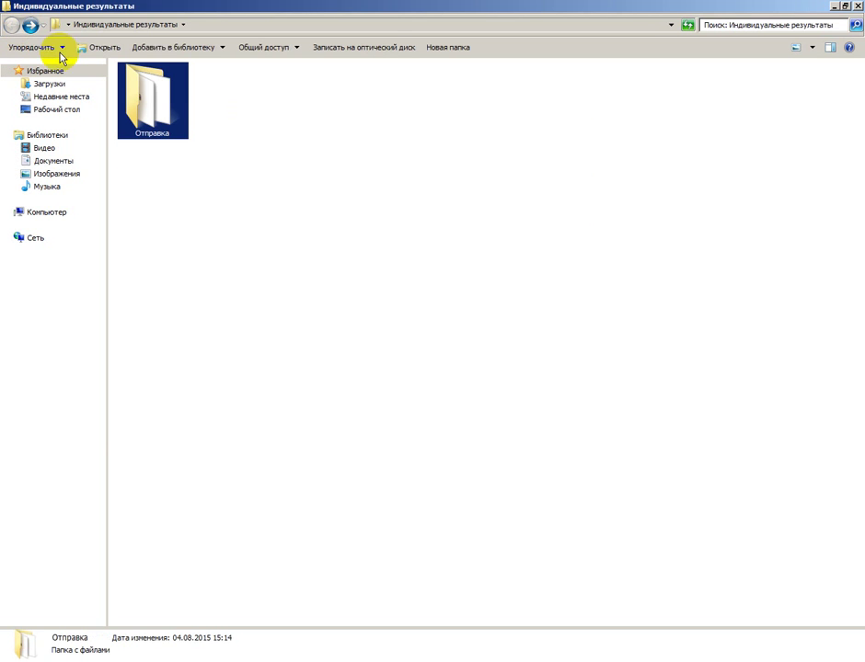
{"action": "right_click", "coordinate": [153, 95]}
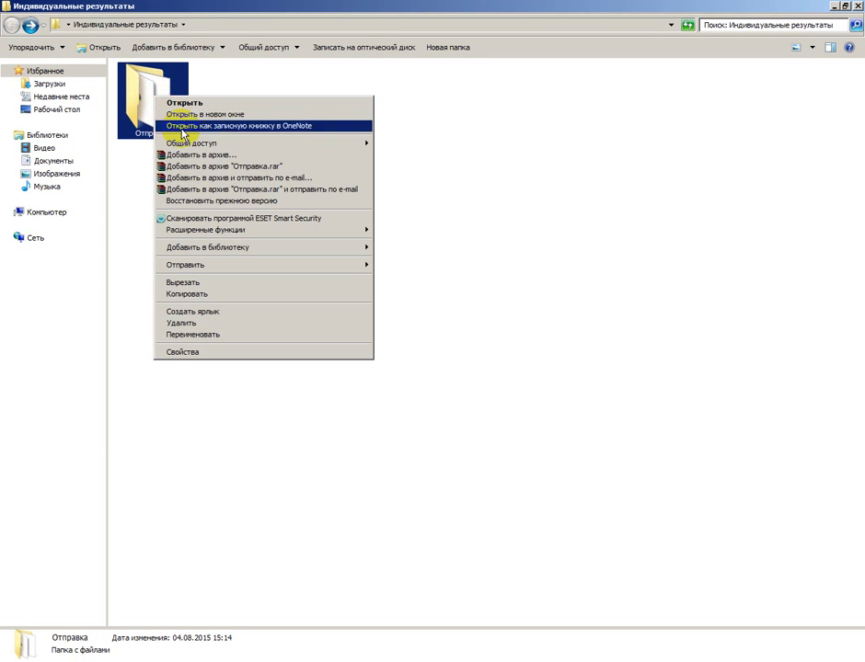
{"action": "left_click", "coordinate": [198, 156]}
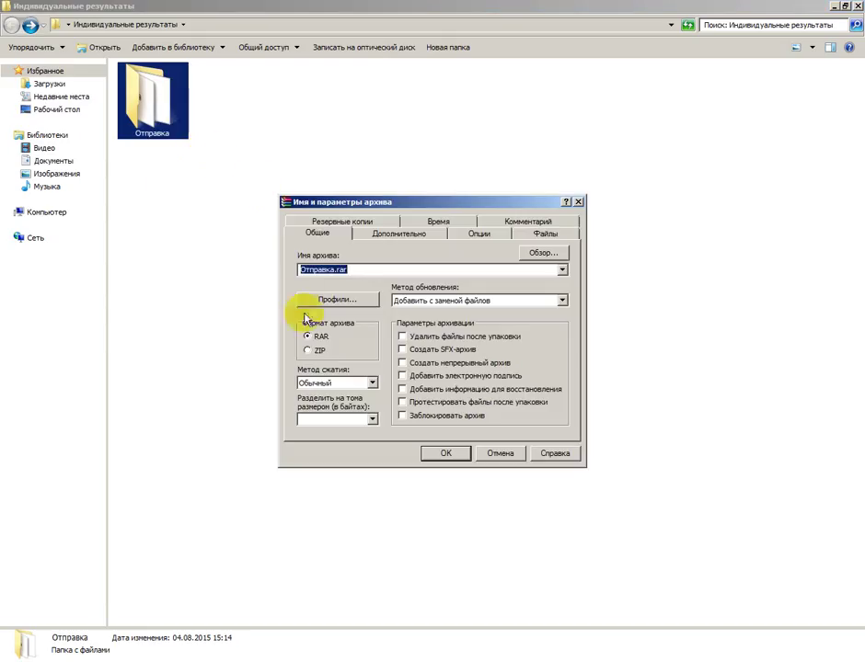
{"action": "left_click", "coordinate": [372, 384]}
{"action": "left_click", "coordinate": [367, 439]}
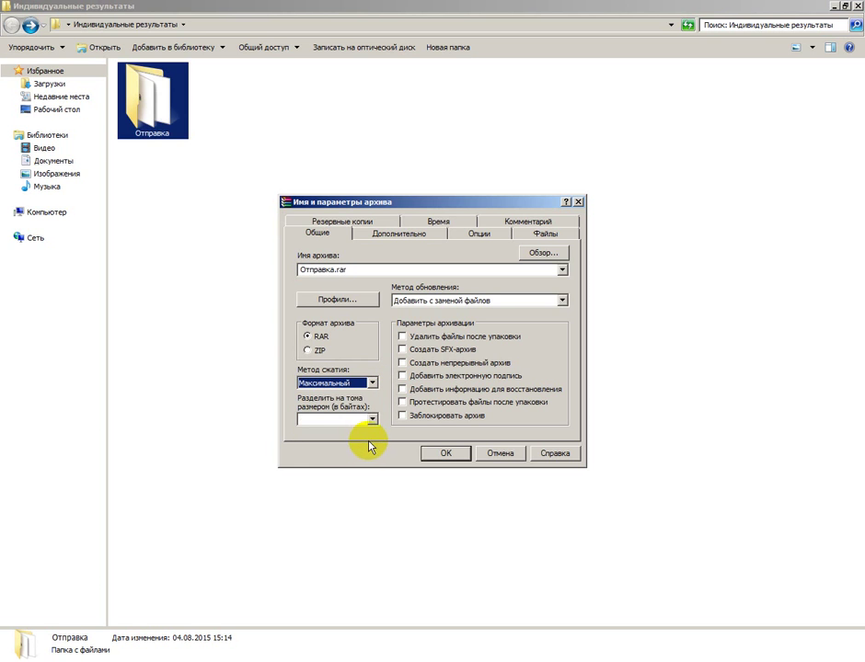
{"action": "left_click", "coordinate": [441, 453]}
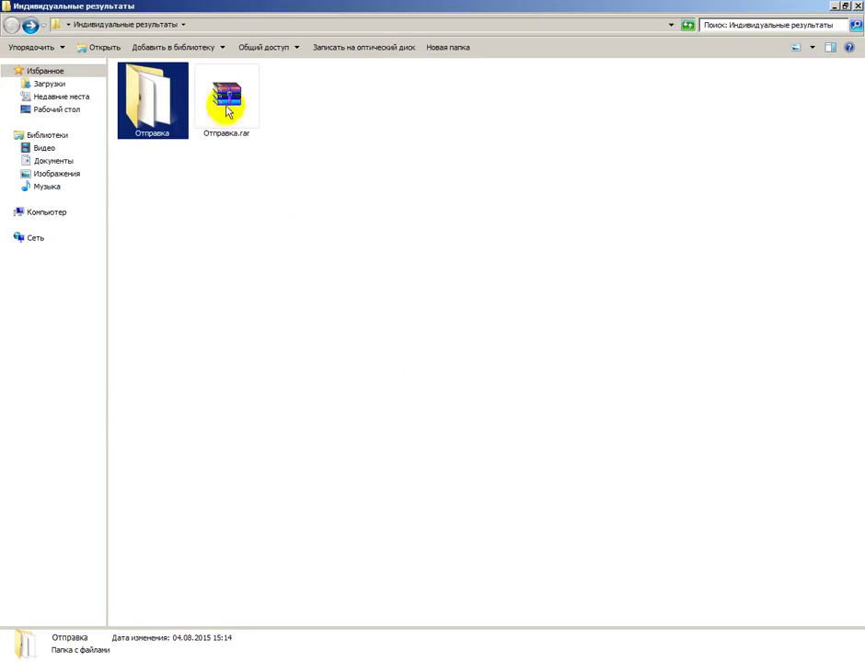
{"action": "left_click", "coordinate": [227, 110]}
Rename Отправка.rar to Отправка.ra and confirm the extension change.
{"action": "right_click", "coordinate": [227, 109]}
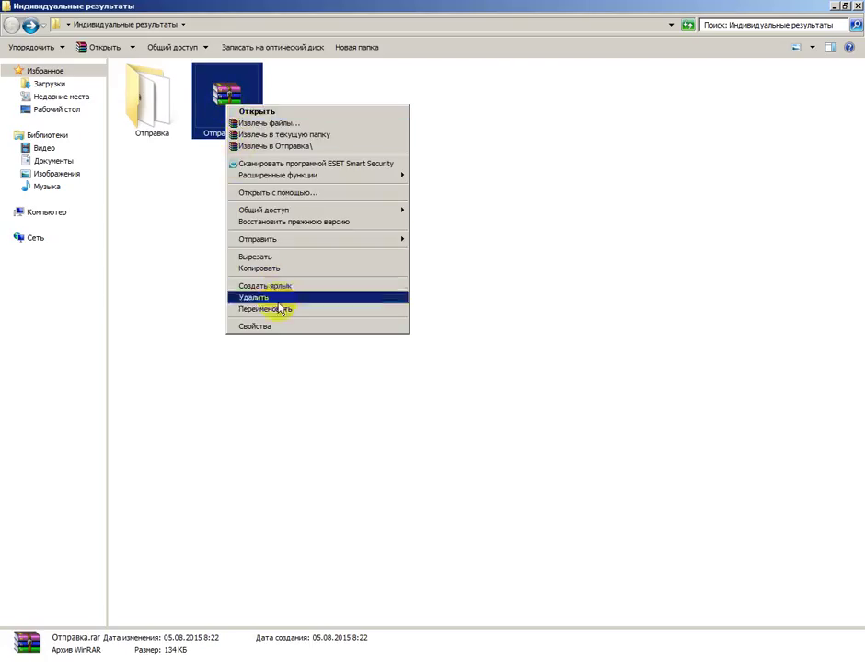
{"action": "left_click", "coordinate": [280, 309]}
{"action": "left_click", "coordinate": [254, 135]}
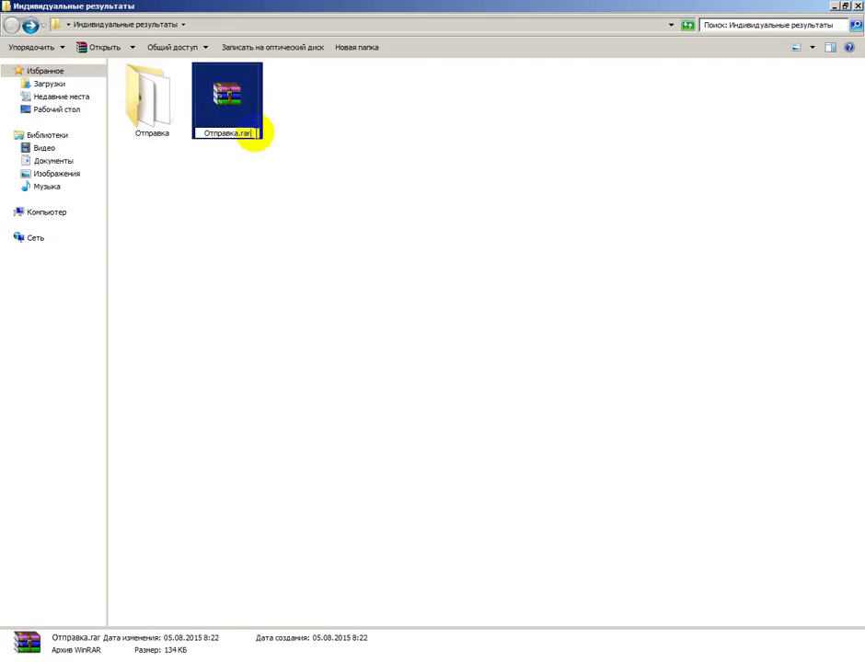
{"action": "key", "text": "BackSpace"}
{"action": "key", "text": "Return"}
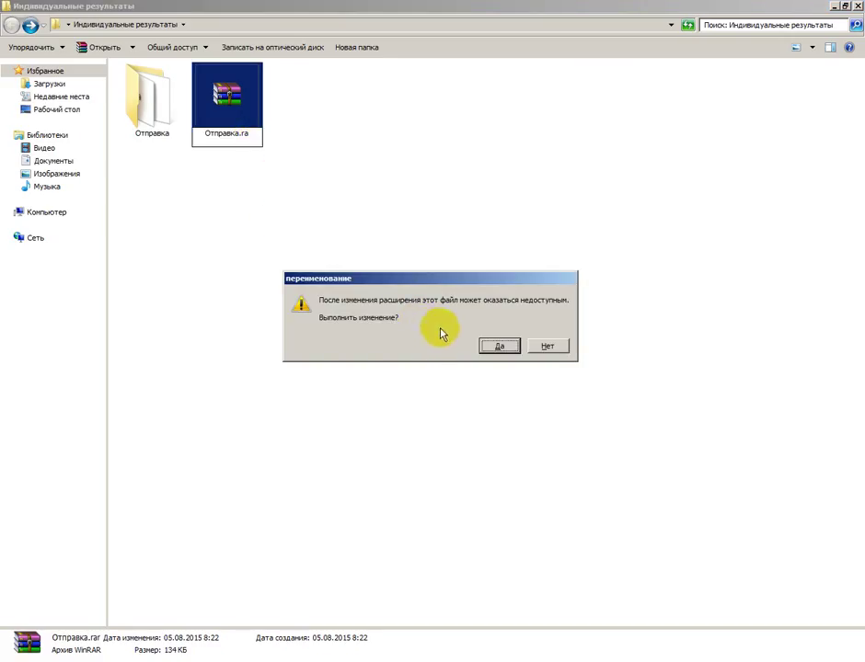
{"action": "left_click", "coordinate": [501, 347]}
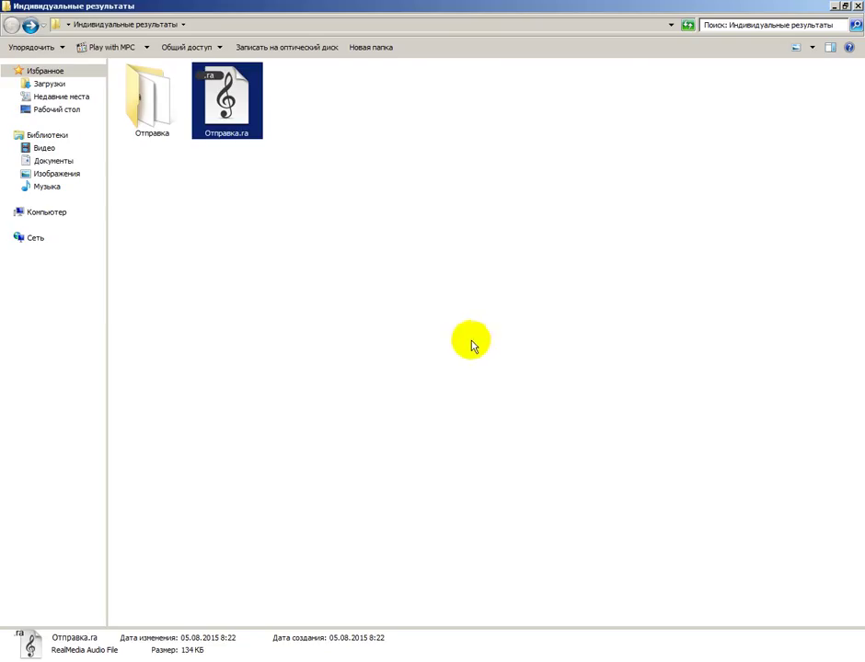
{"action": "left_click", "coordinate": [293, 225]}
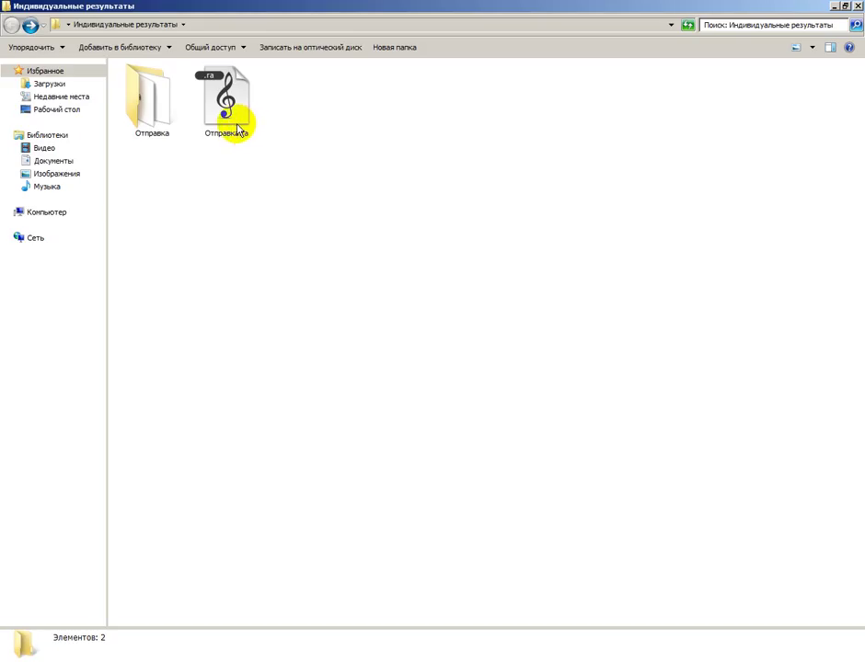
Address the Gmail compose message to the lab's results mailbox.
{"action": "left_click", "coordinate": [164, 658]}
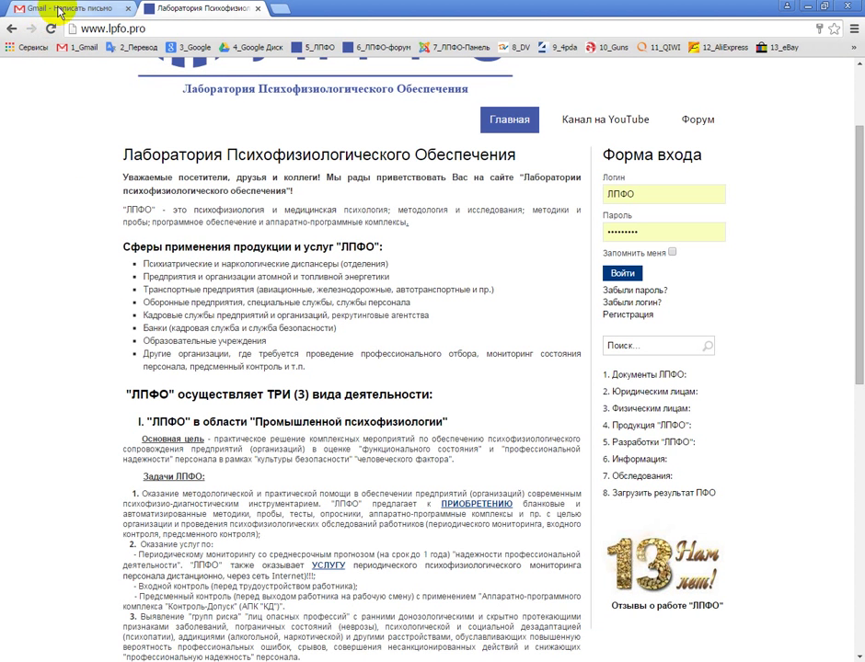
{"action": "left_click", "coordinate": [65, 9]}
{"action": "left_click", "coordinate": [146, 152]}
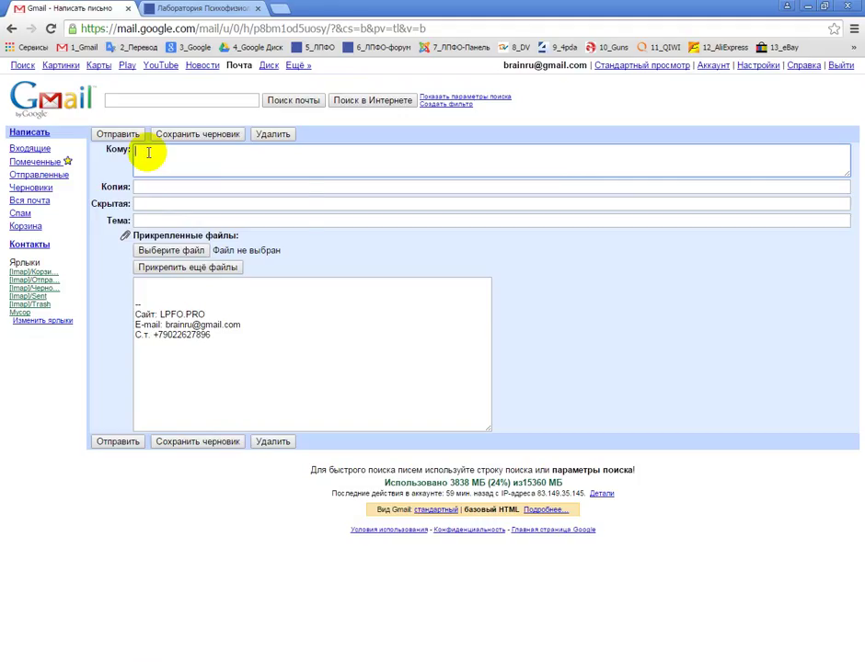
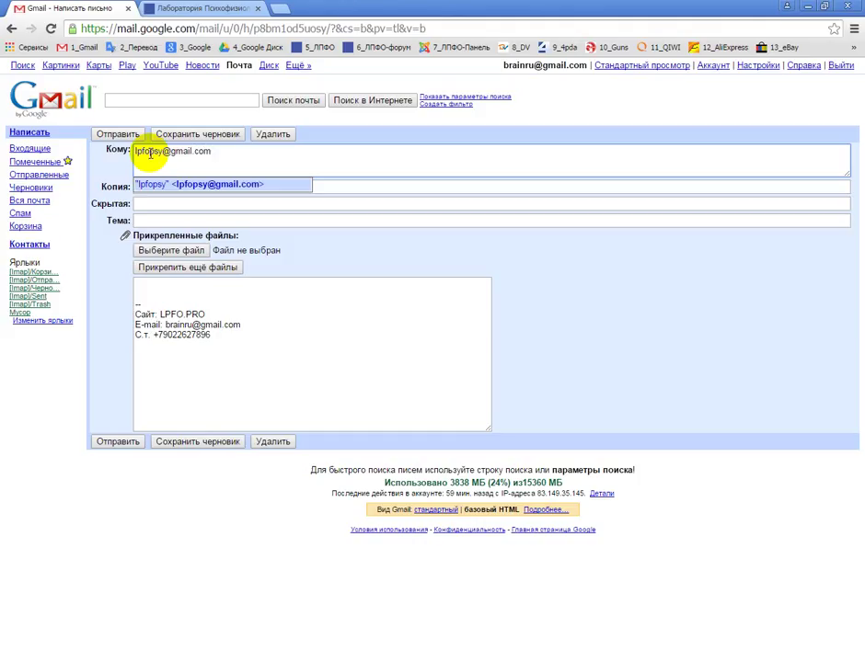
{"action": "left_click", "coordinate": [178, 207]}
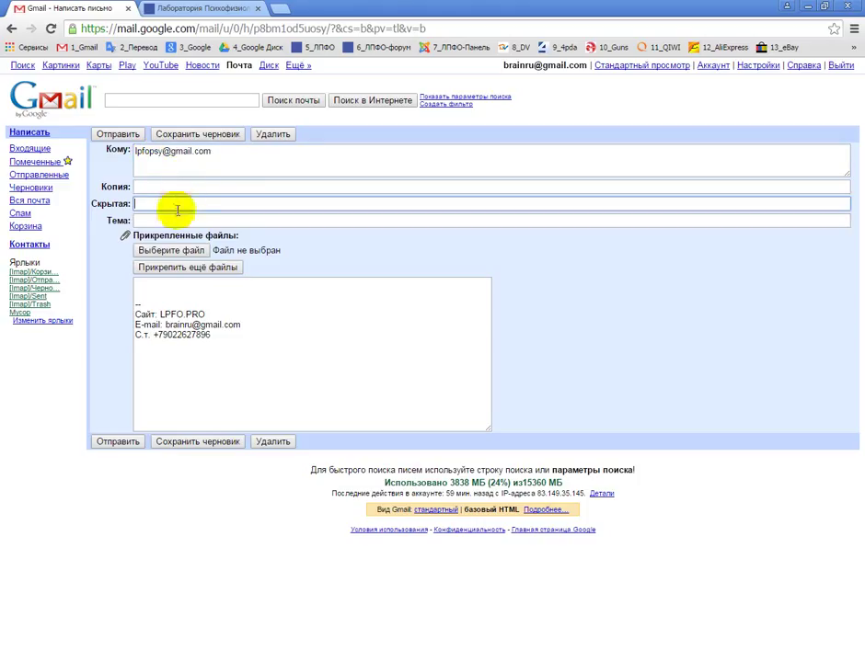
Enter the subject 'Результаты ПФО' for the message.
{"action": "left_click", "coordinate": [176, 218]}
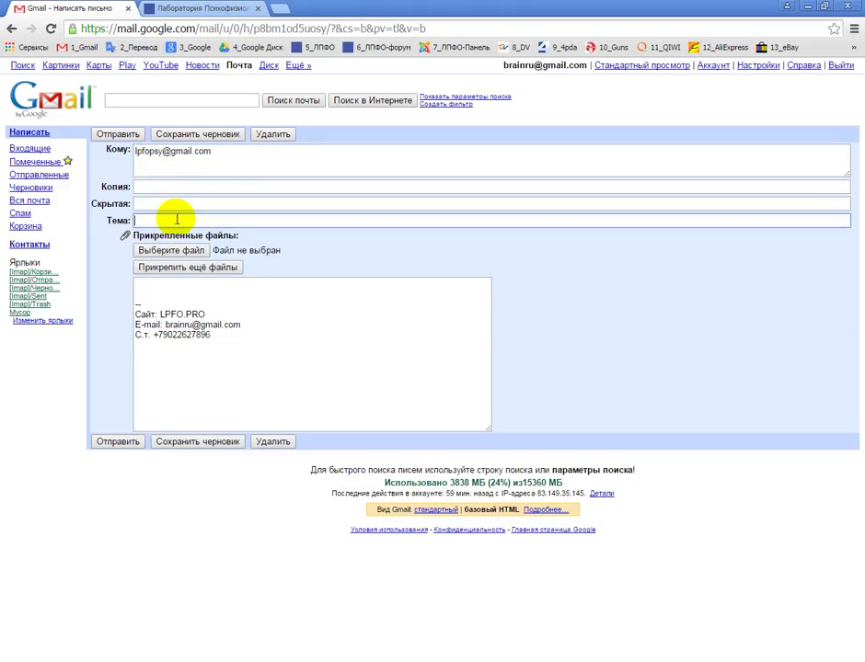
{"action": "type", "text": "Ht"}
{"action": "key", "text": "BackSpace"}
{"action": "type", "text": "tpekmnfns"}
{"action": "key", "text": "BackSpace"}
{"action": "key", "text": "BackSpace"}
{"action": "key", "text": "BackSpace"}
{"action": "key", "text": "BackSpace"}
{"action": "key", "text": "BackSpace"}
{"action": "key", "text": "BackSpace"}
{"action": "key", "text": "BackSpace"}
{"action": "key", "text": "BackSpace"}
{"action": "key", "text": "BackSpace"}
{"action": "key", "text": "BackSpace"}
{"action": "type", "text": "Результаты ПФО"}
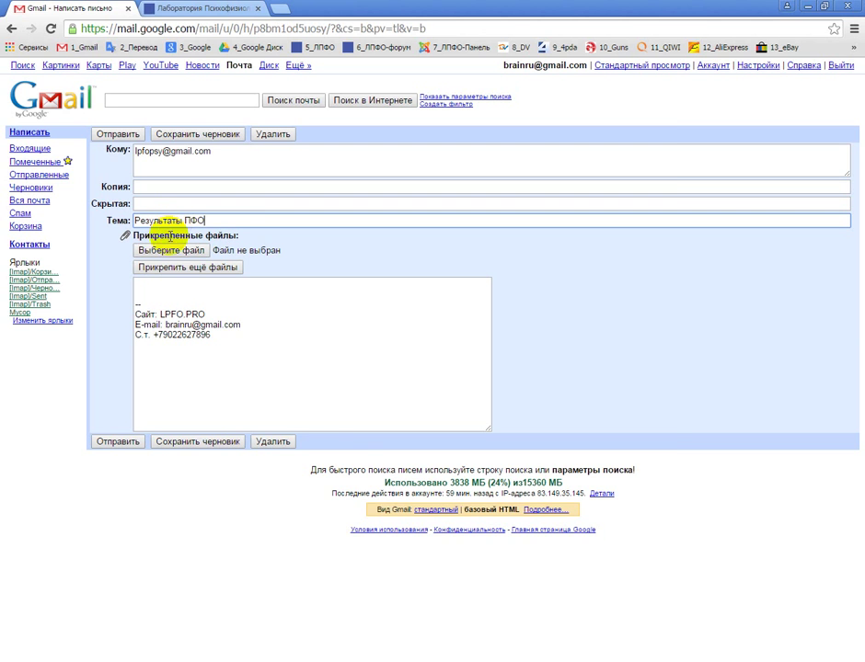
{"action": "left_click", "coordinate": [183, 250]}
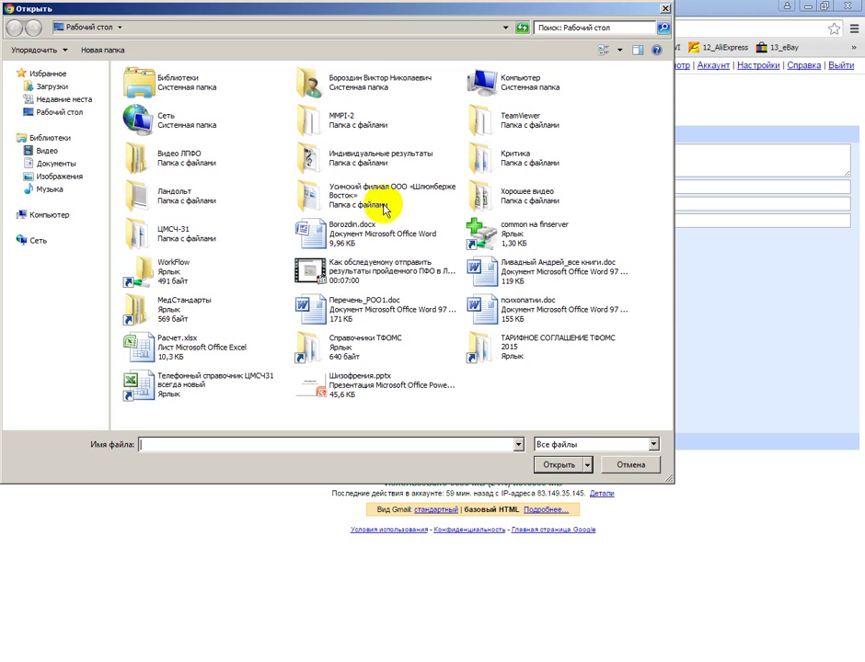
Attach Отправка.ra from Индивидуальные результаты and send the message.
{"action": "double_click", "coordinate": [361, 166]}
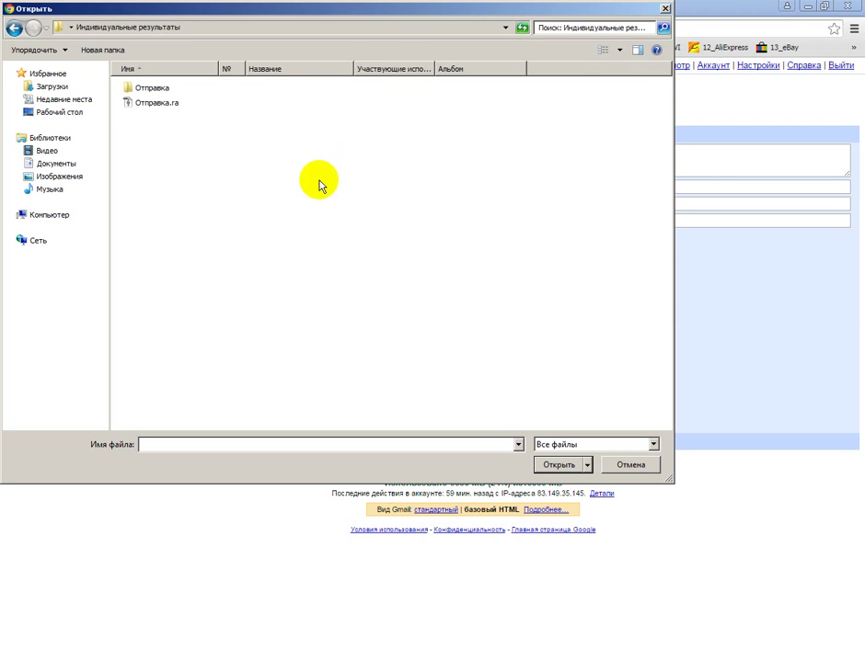
{"action": "left_click", "coordinate": [159, 103]}
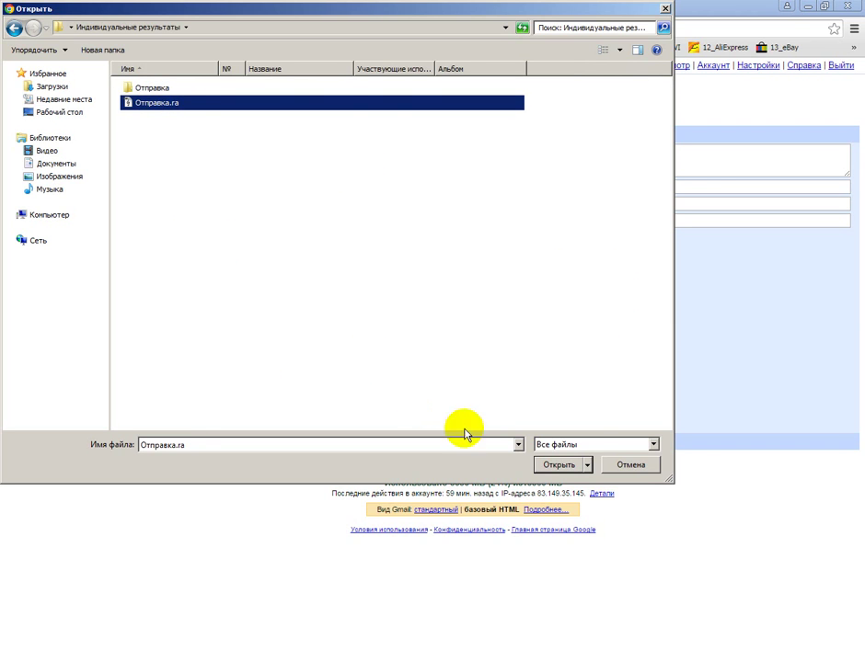
{"action": "left_click", "coordinate": [559, 465]}
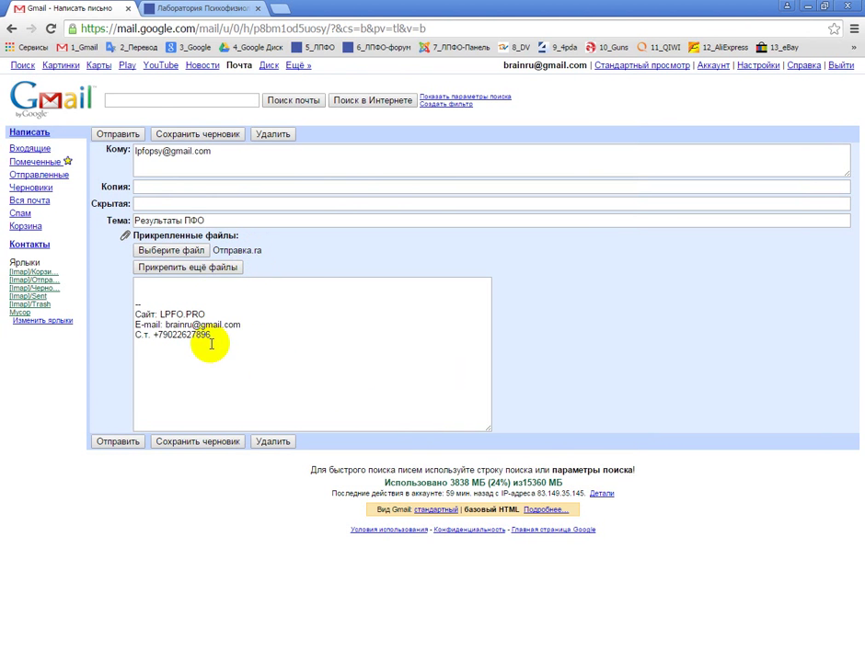
{"action": "left_click", "coordinate": [118, 442]}
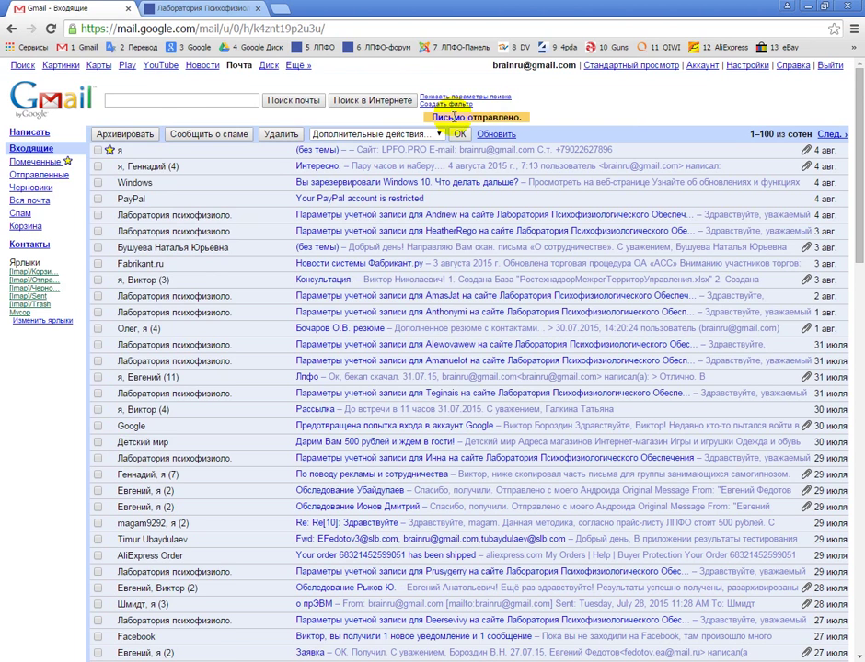
Rename Отправка.ra back to Отправка.rar and confirm the extension change.
{"action": "left_click", "coordinate": [197, 655]}
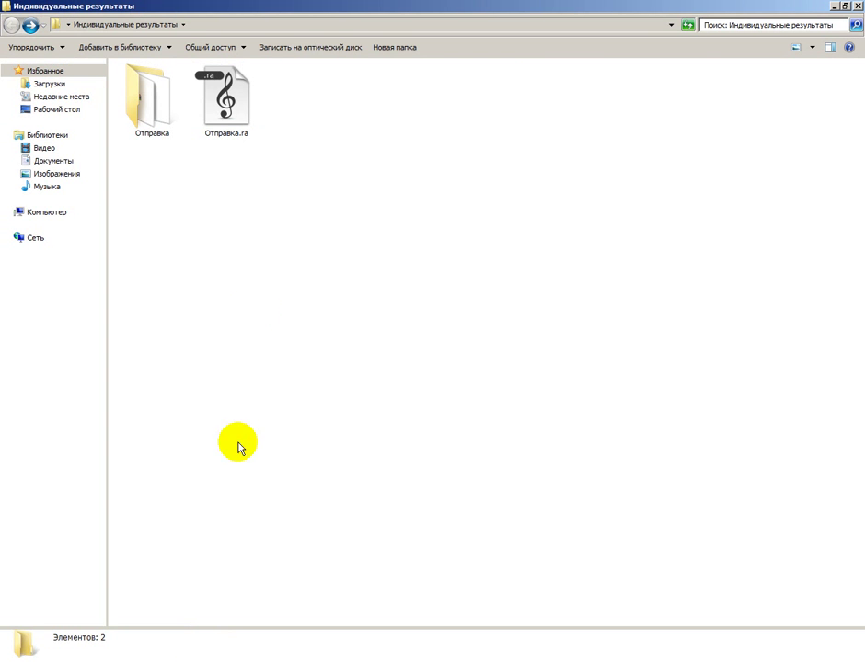
{"action": "right_click", "coordinate": [231, 94]}
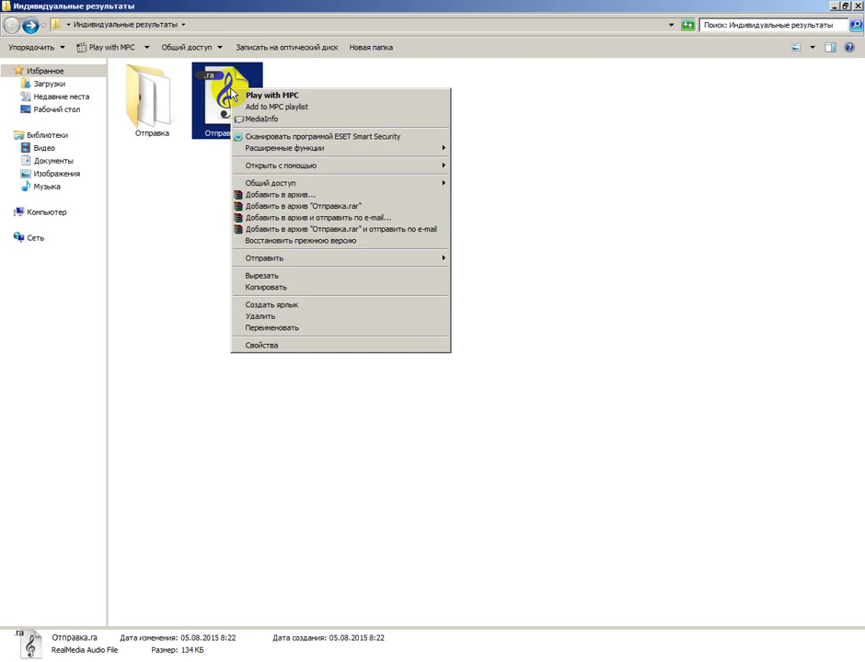
{"action": "left_click", "coordinate": [287, 329]}
{"action": "left_click", "coordinate": [254, 133]}
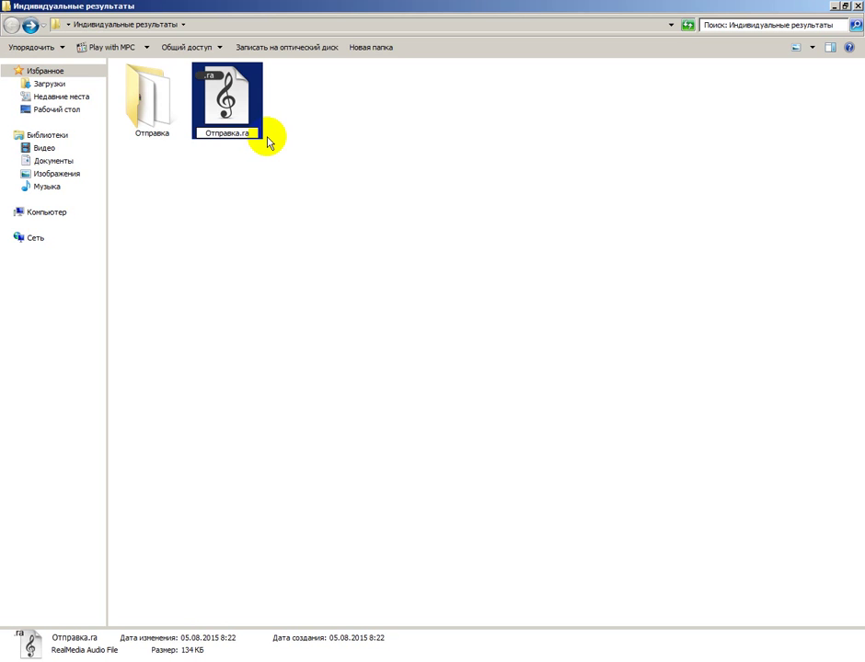
{"action": "type", "text": "r"}
{"action": "key", "text": "Return"}
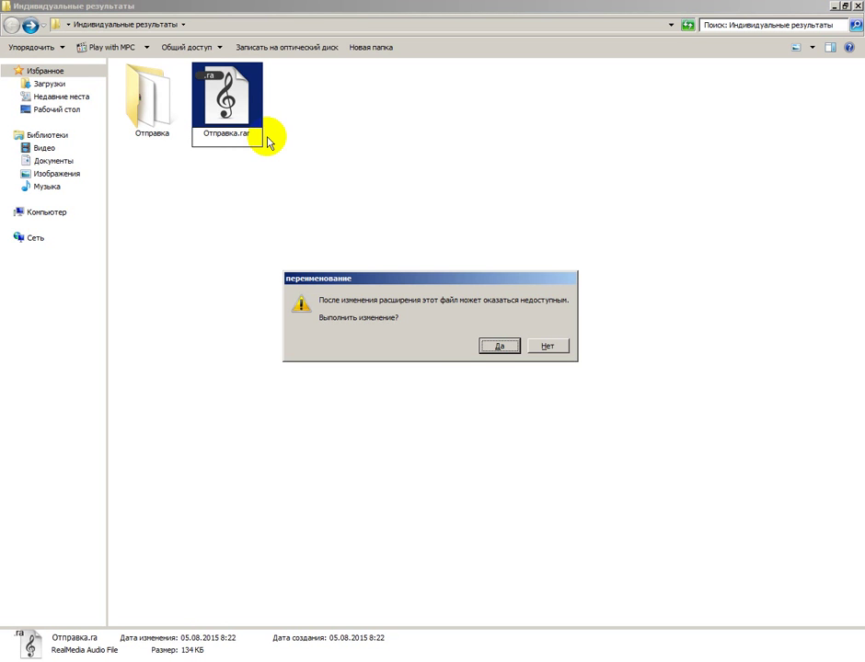
{"action": "left_click", "coordinate": [497, 348]}
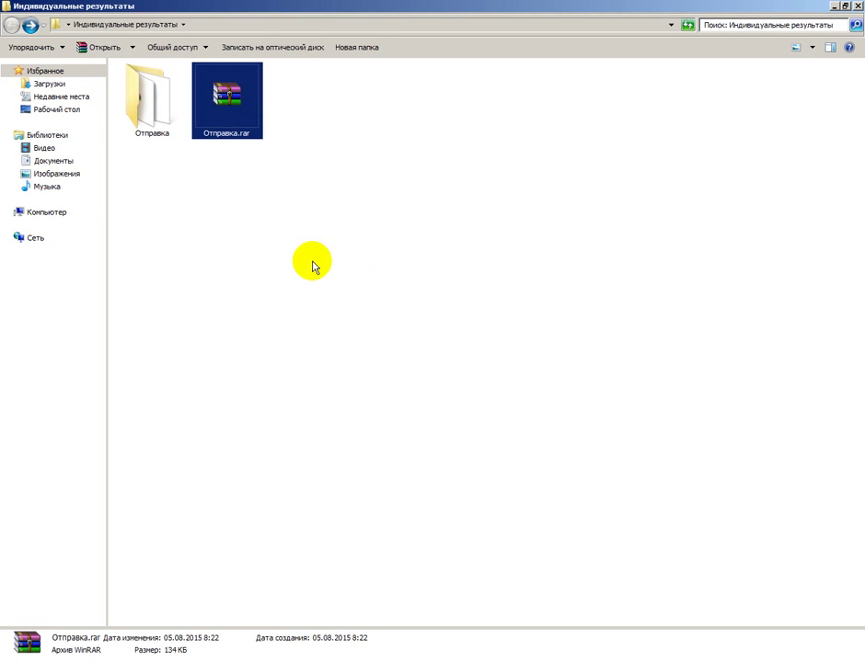
{"action": "left_click", "coordinate": [152, 106]}
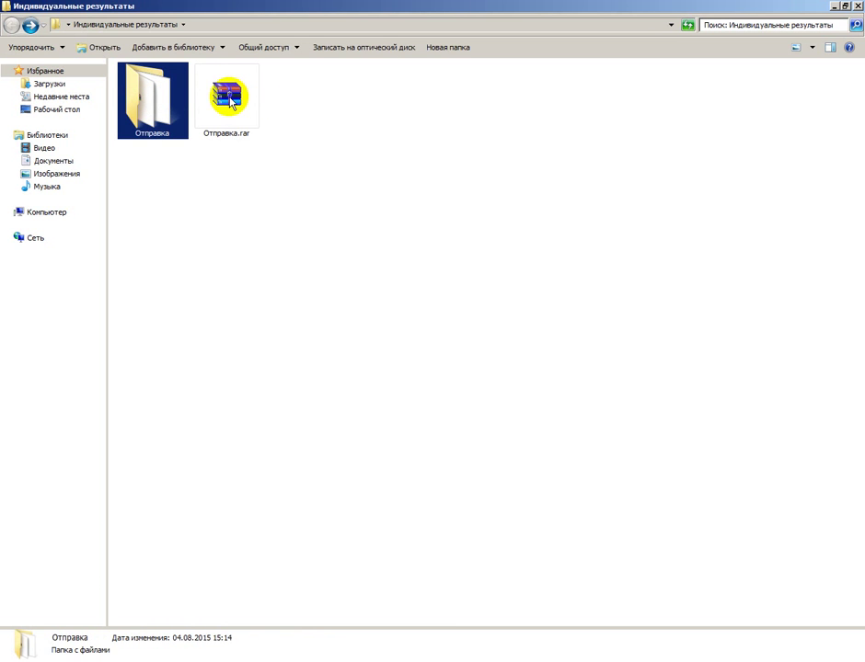
Rename Отправка.rar to Отправка.rarx and confirm the extension change.
{"action": "left_click", "coordinate": [230, 103]}
{"action": "right_click", "coordinate": [229, 103]}
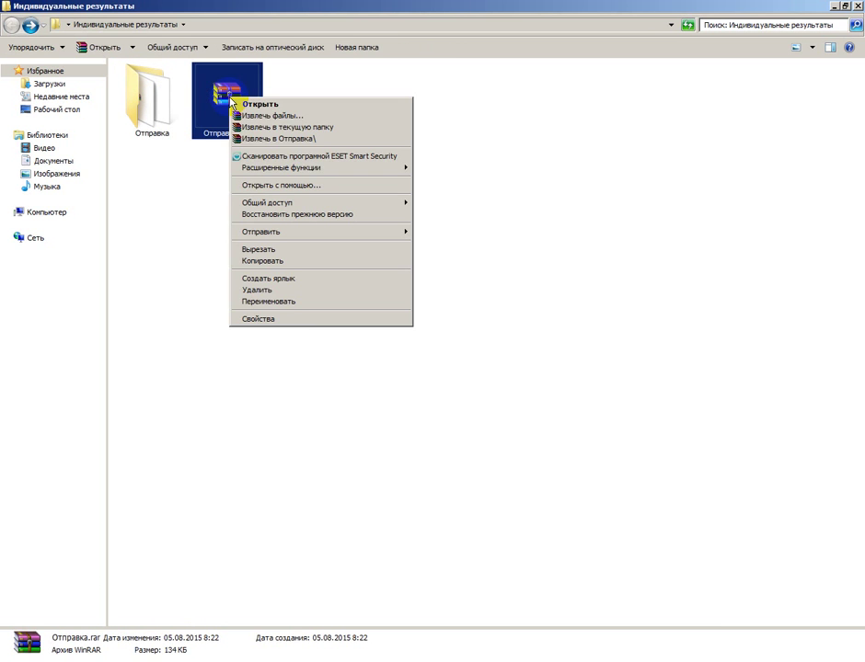
{"action": "left_click", "coordinate": [276, 302]}
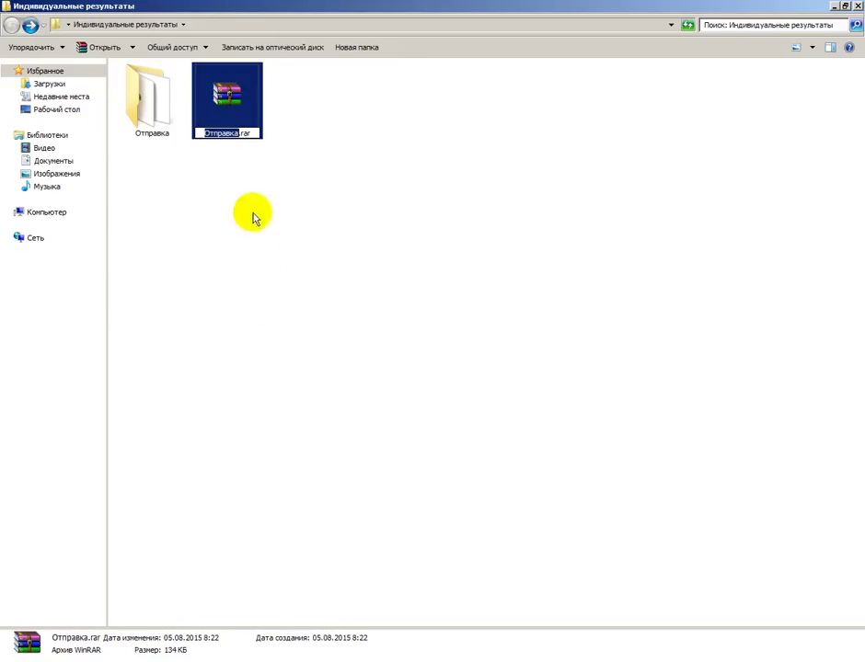
{"action": "left_click", "coordinate": [254, 133]}
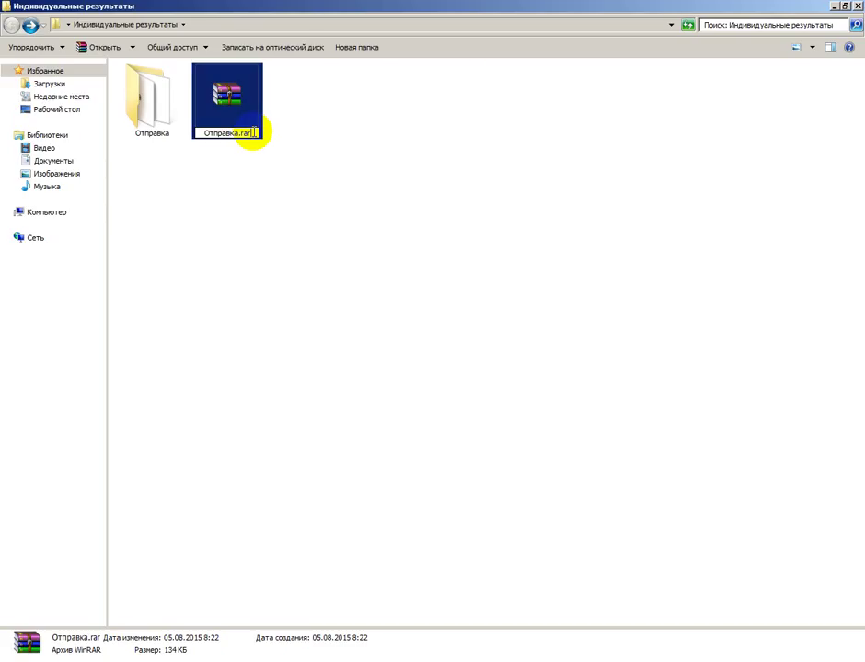
{"action": "type", "text": "x"}
{"action": "key", "text": "BackSpace"}
{"action": "type", "text": "f"}
{"action": "key", "text": "BackSpace"}
{"action": "type", "text": "f"}
{"action": "key", "text": "BackSpace"}
{"action": "type", "text": "x"}
{"action": "key", "text": "Return"}
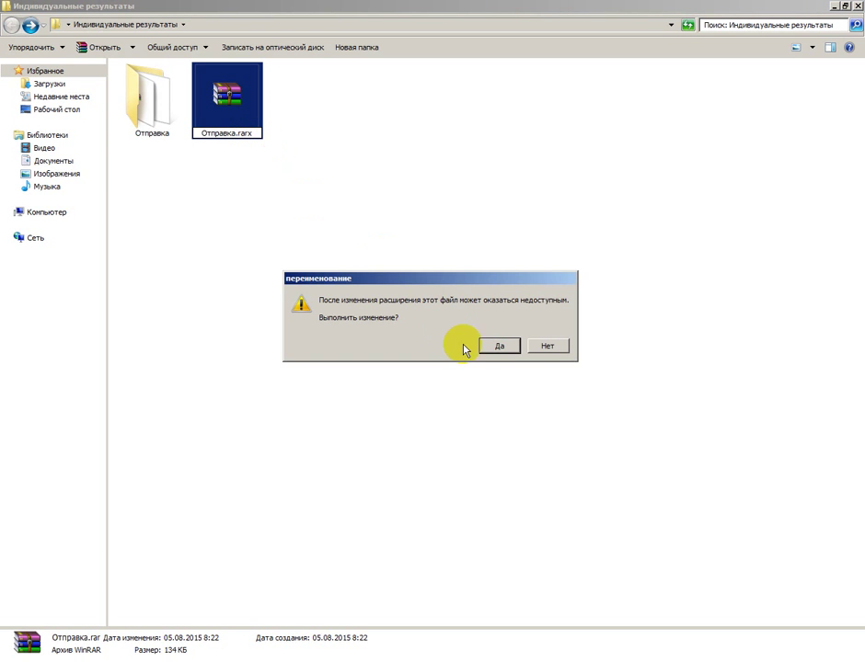
{"action": "left_click", "coordinate": [497, 345]}
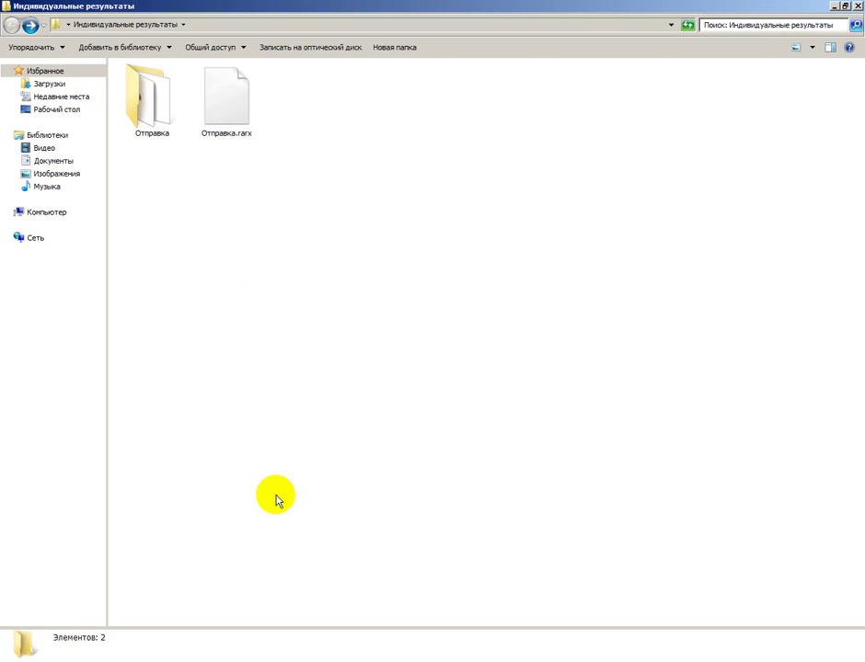
Start a new Gmail message addressed to the autocompleted results mailbox.
{"action": "left_click", "coordinate": [170, 660]}
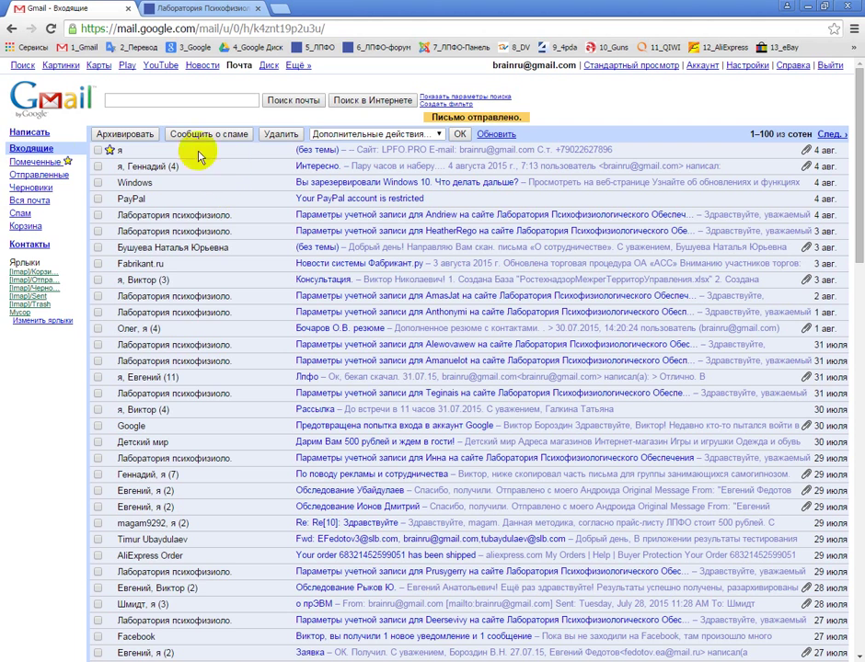
{"action": "left_click", "coordinate": [37, 133]}
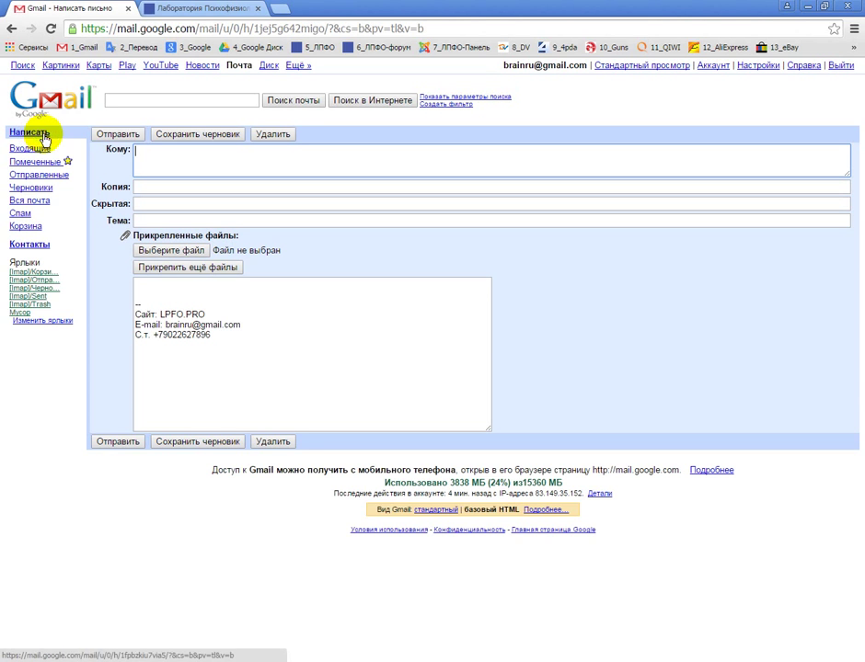
{"action": "left_click", "coordinate": [143, 149]}
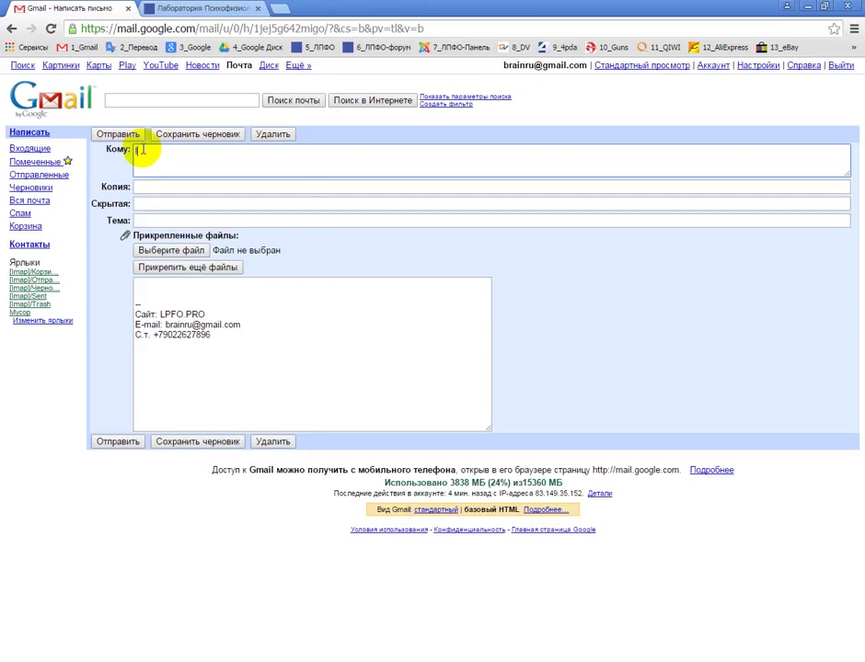
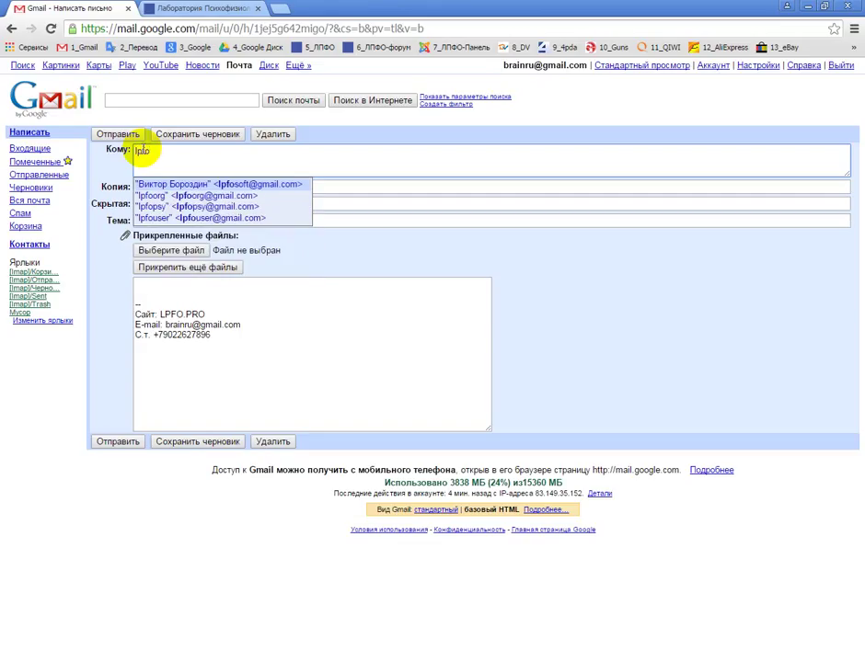
{"action": "left_click", "coordinate": [184, 207]}
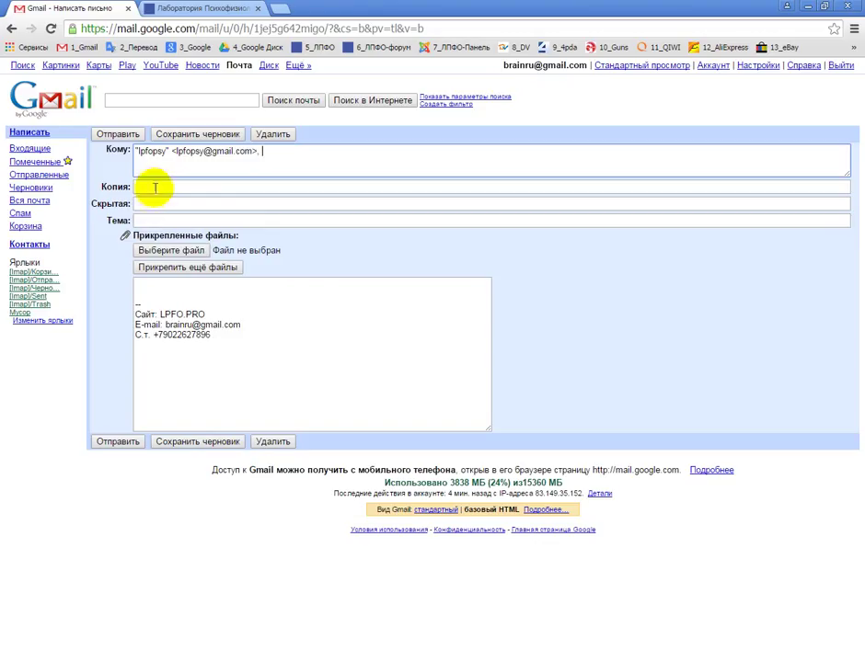
Enter the subject 'Результаты ПФО' and bring up the attachment file chooser.
{"action": "left_click", "coordinate": [152, 219]}
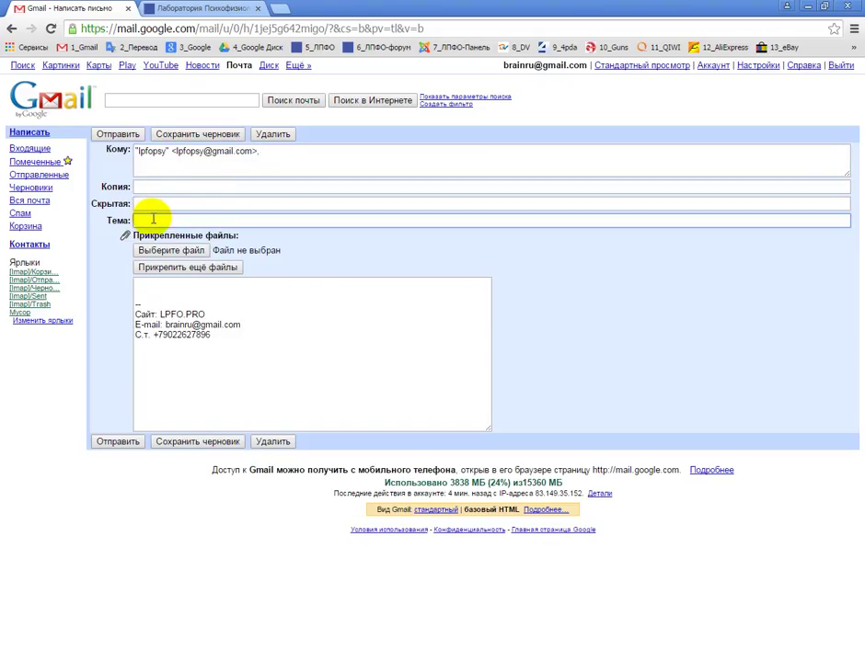
{"action": "type", "text": "Резуль"}
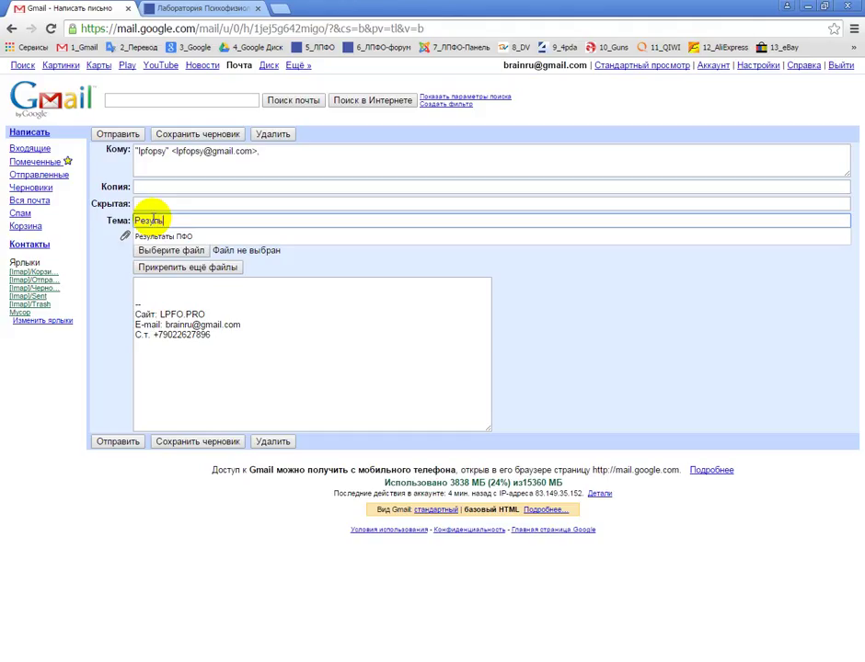
{"action": "type", "text": "таты ПФО"}
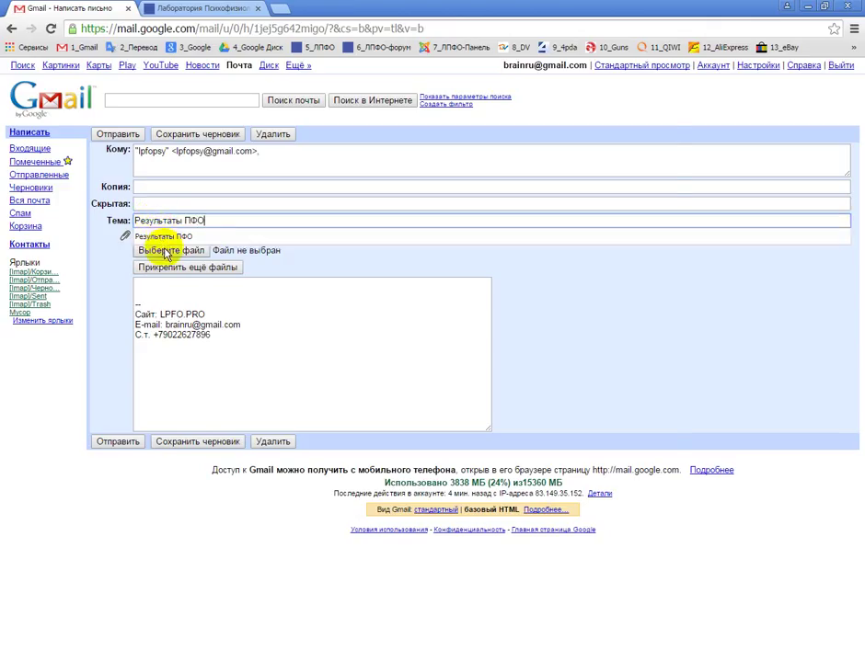
{"action": "left_click", "coordinate": [167, 250]}
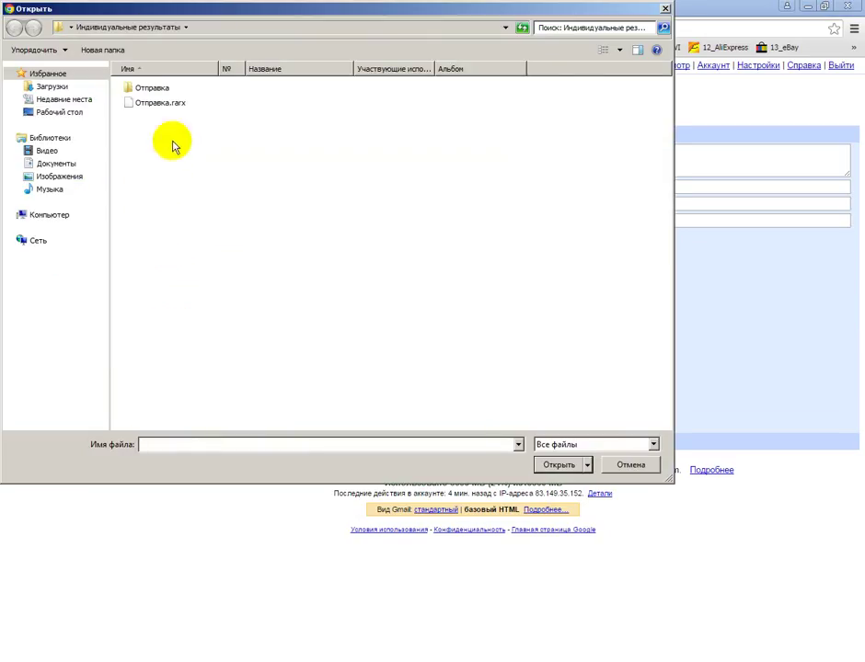
Attach Отправка.rarx and send the message.
{"action": "left_click", "coordinate": [175, 103]}
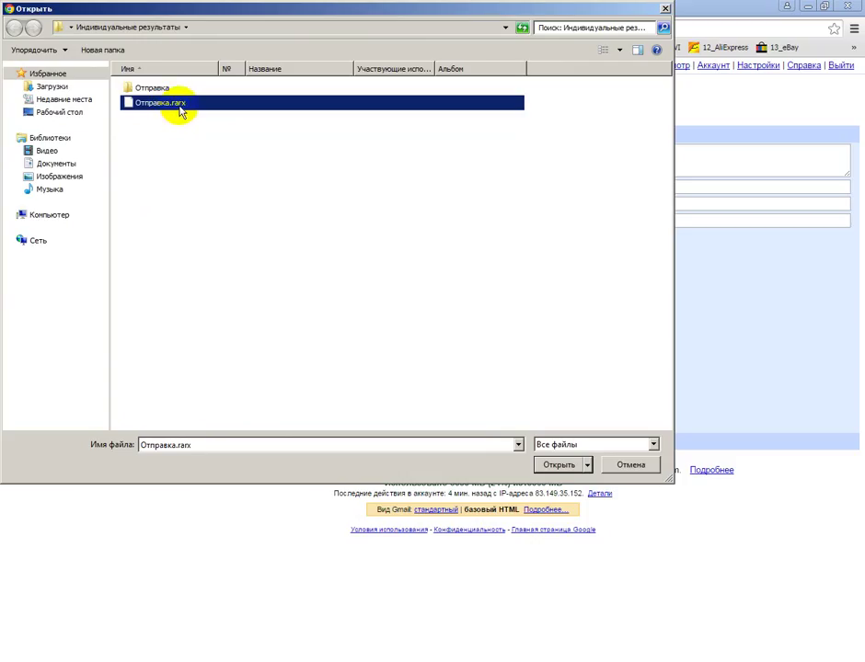
{"action": "left_click", "coordinate": [556, 464]}
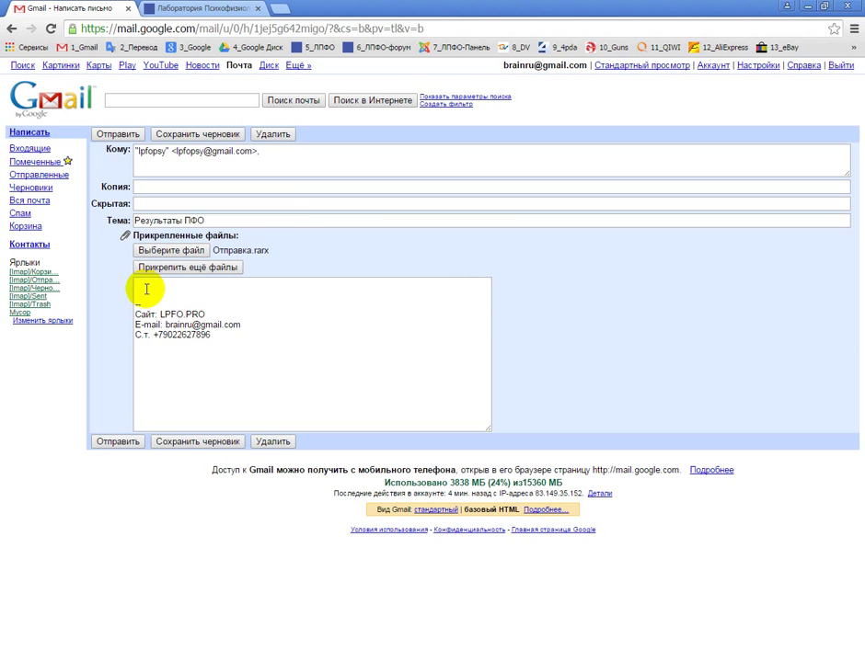
{"action": "left_click", "coordinate": [118, 442]}
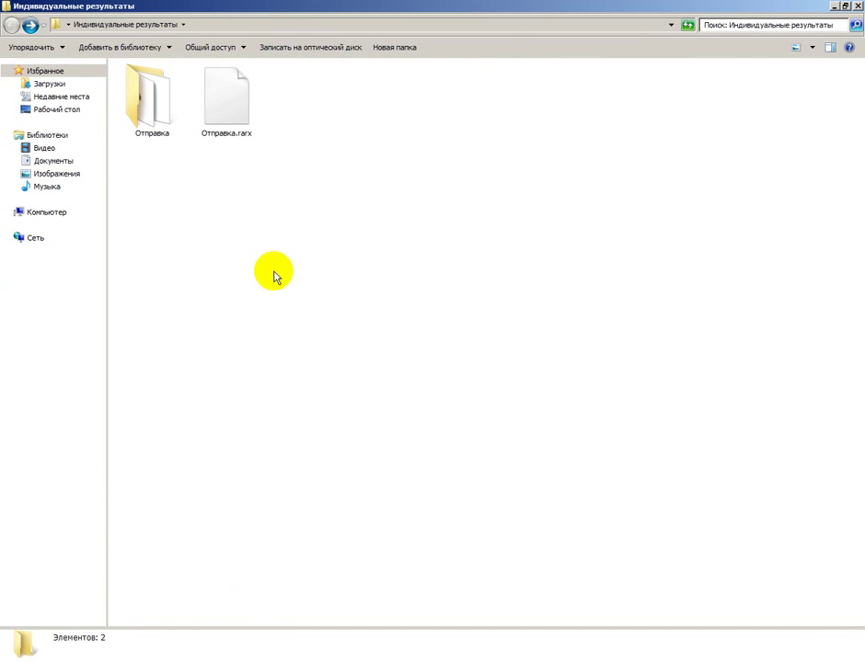
Rename Отправка.rarx back to Отправка.rar and confirm the extension change.
{"action": "right_click", "coordinate": [237, 107]}
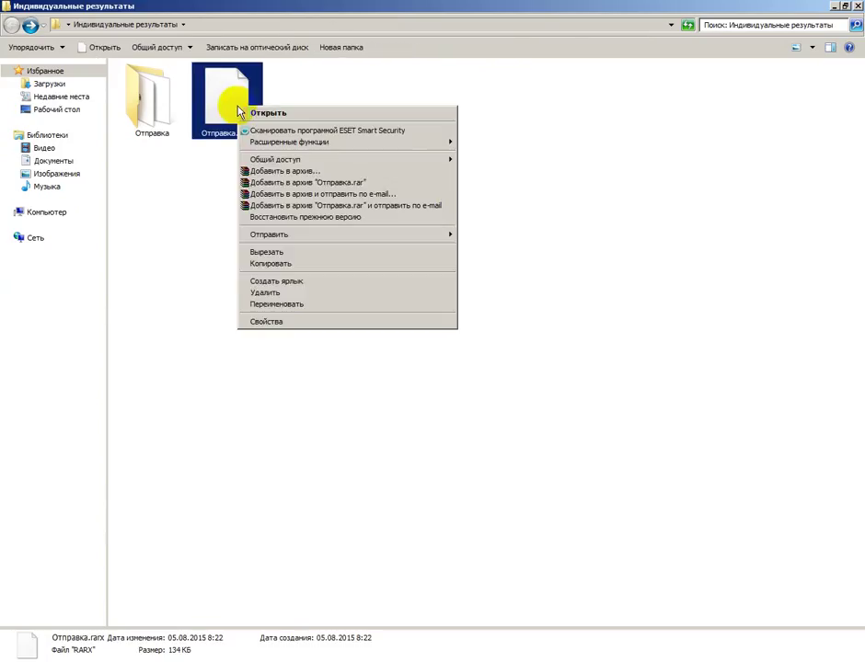
{"action": "left_click", "coordinate": [276, 303]}
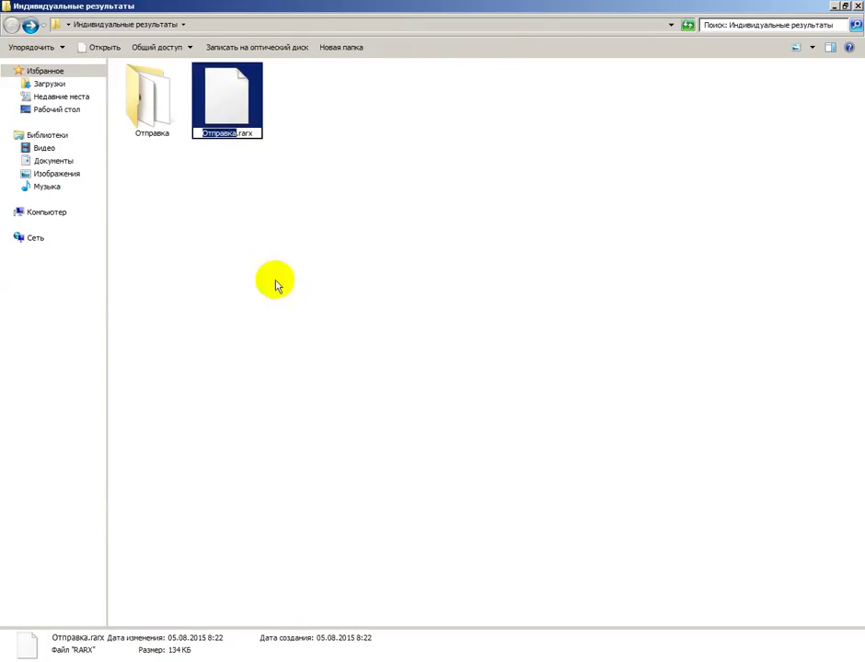
{"action": "left_click", "coordinate": [257, 134]}
{"action": "key", "text": "BackSpace"}
{"action": "key", "text": "Return"}
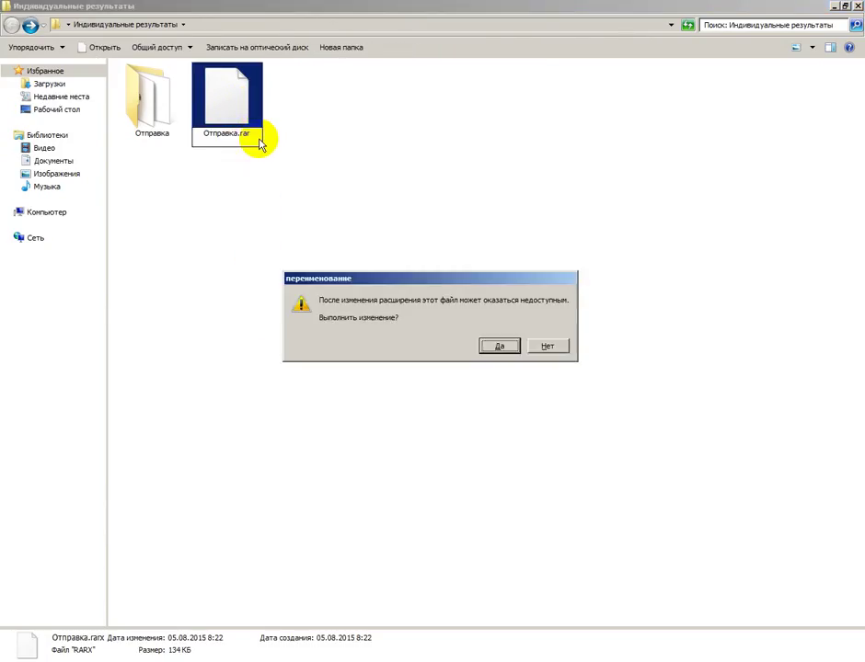
{"action": "left_click", "coordinate": [504, 346]}
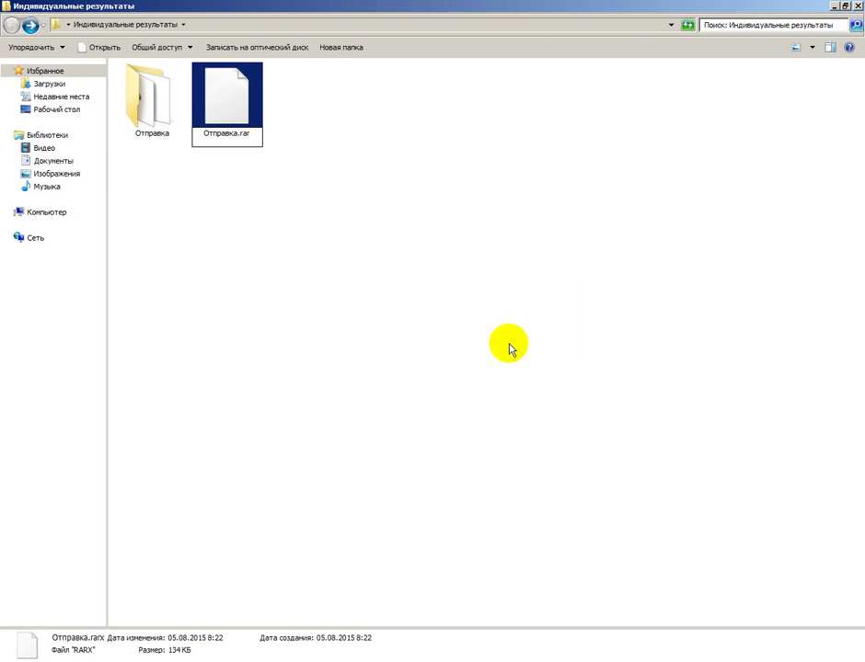
Check that Отправка.rar sits beside the Отправка folder, then return to the browser.
{"action": "left_click", "coordinate": [243, 153]}
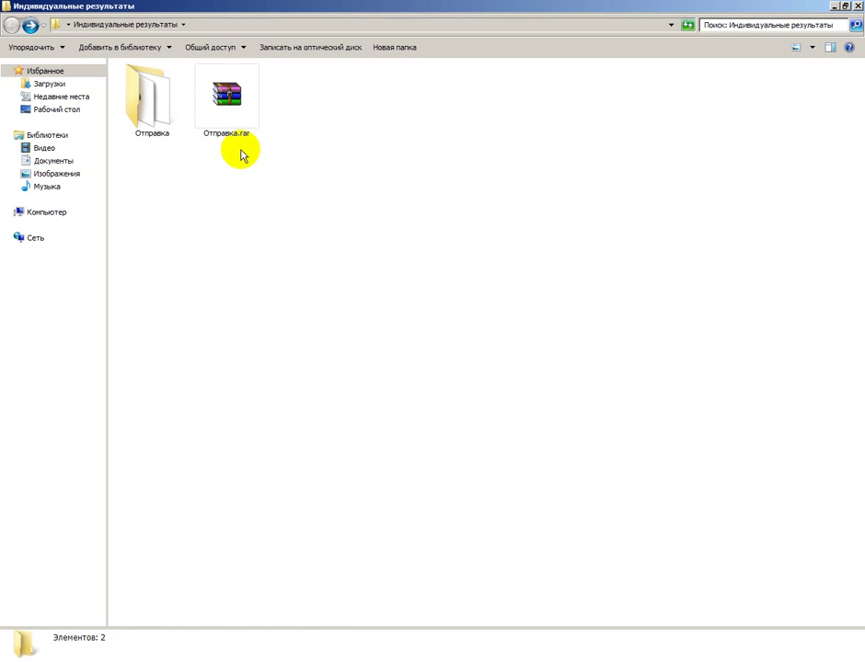
{"action": "left_click", "coordinate": [158, 112]}
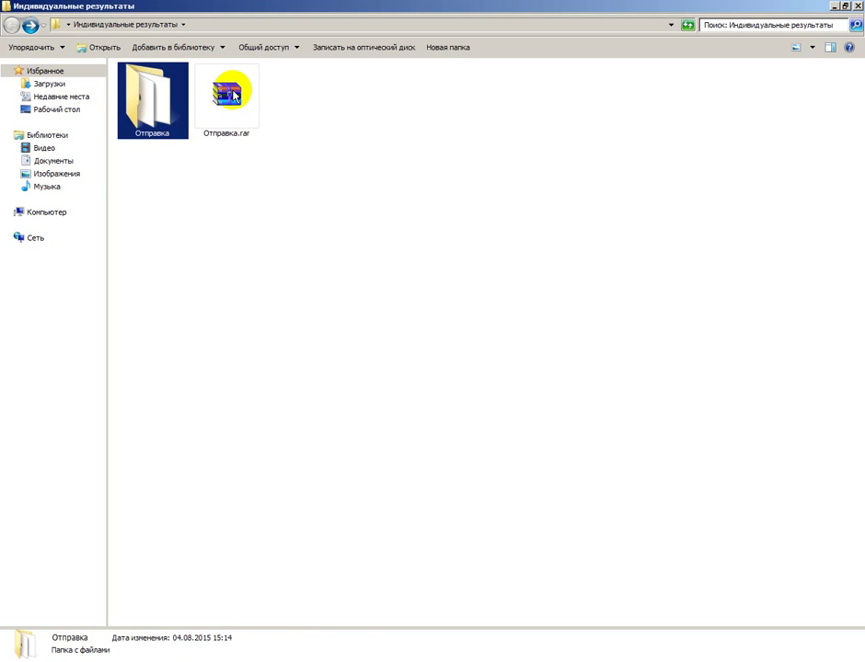
{"action": "left_click", "coordinate": [232, 94]}
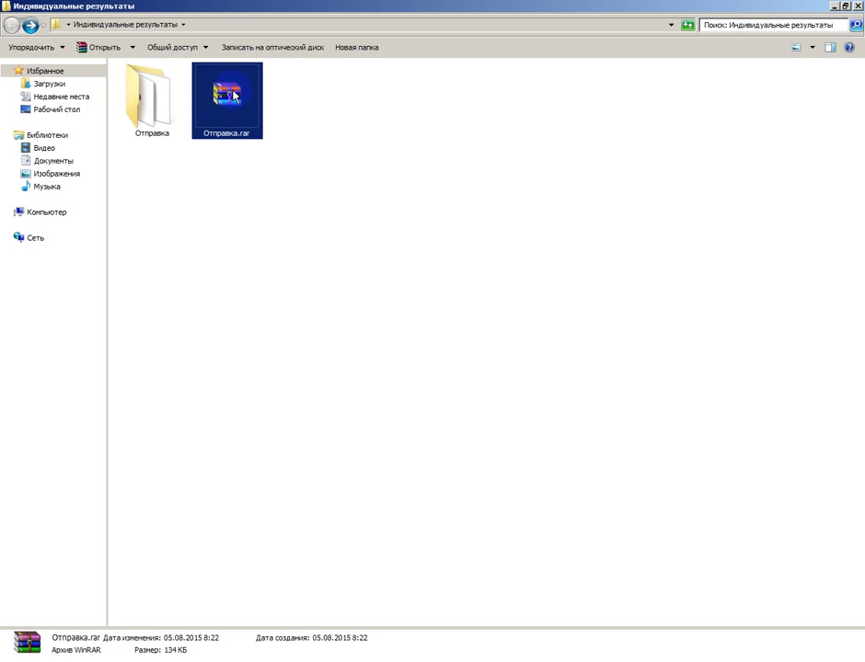
{"action": "left_click", "coordinate": [254, 168]}
{"action": "left_click", "coordinate": [172, 657]}
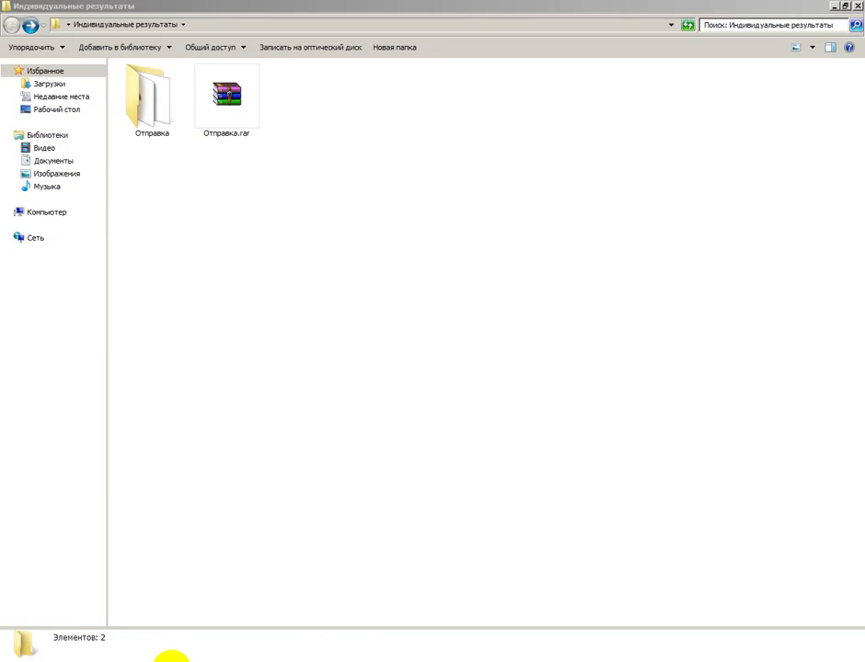
Open the '8. Загрузить результат ПФО' upload page on lpfo.pro.
{"action": "left_click", "coordinate": [201, 9]}
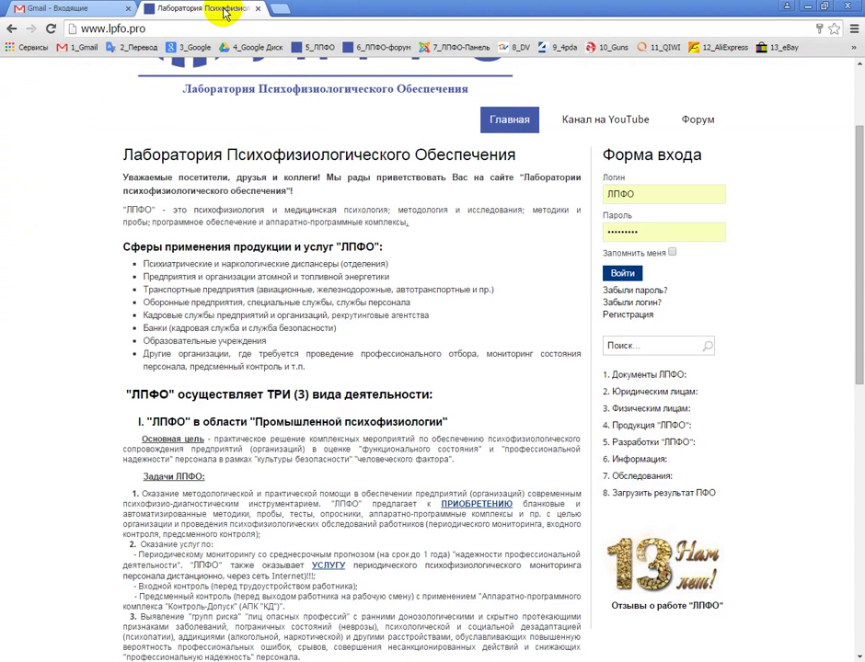
{"action": "scroll", "coordinate": [366, 376], "scroll_direction": "up", "scroll_amount": 3}
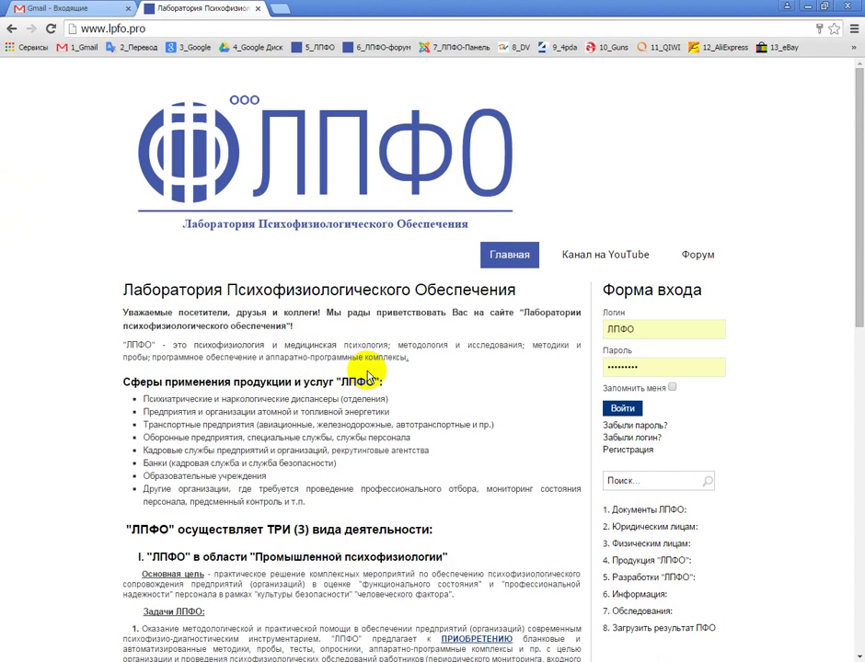
{"action": "scroll", "coordinate": [365, 375], "scroll_direction": "down", "scroll_amount": 6}
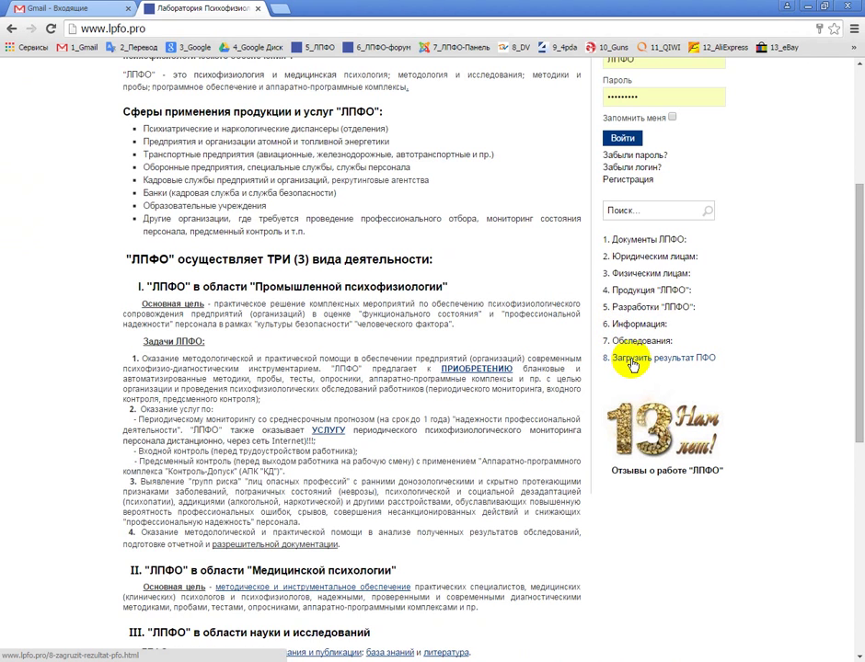
{"action": "left_click", "coordinate": [632, 363]}
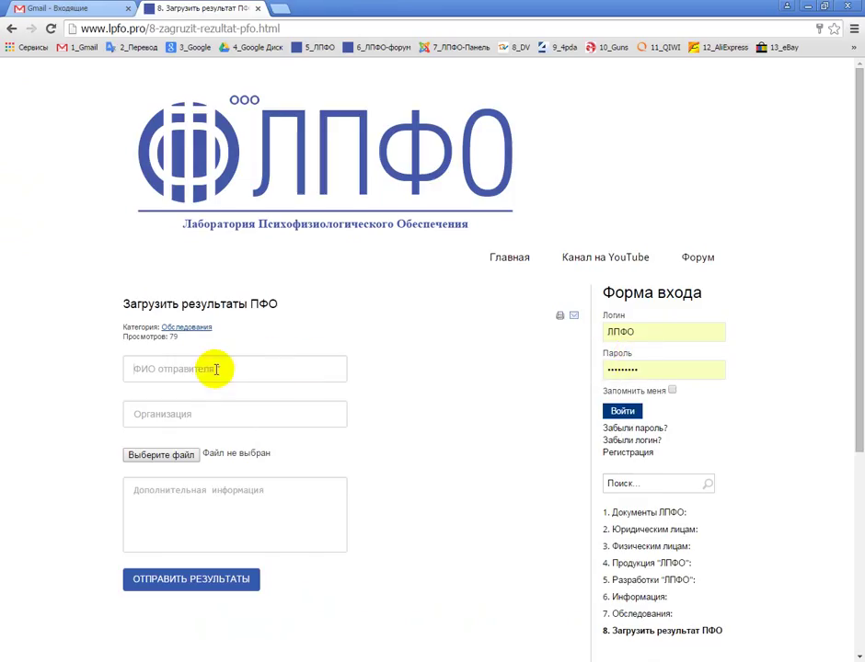
Fill in the sender's full name and organisation 'Прогноз' in the upload form.
{"action": "left_click", "coordinate": [215, 369]}
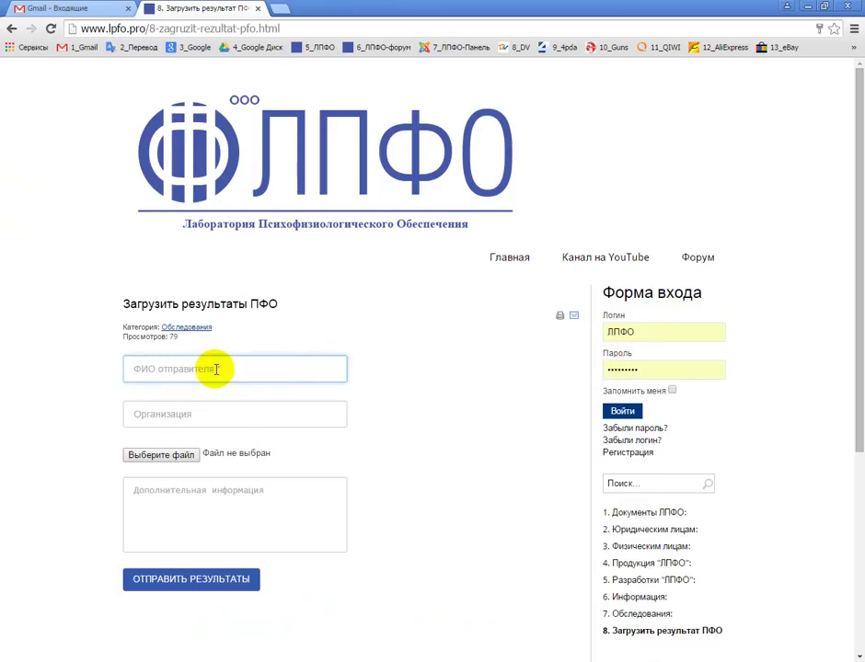
{"action": "type", "text": "Иван"}
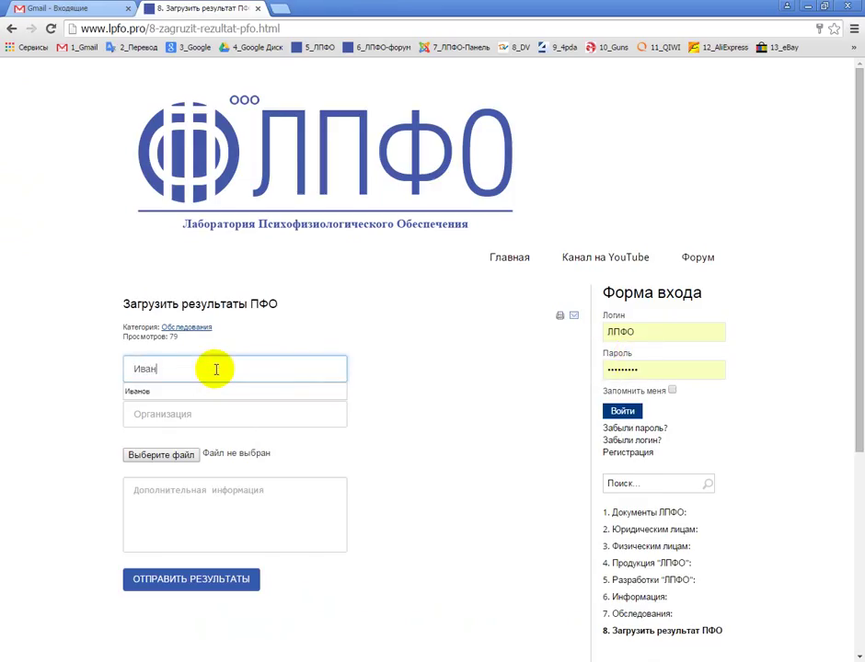
{"action": "type", "text": "ов Иван"}
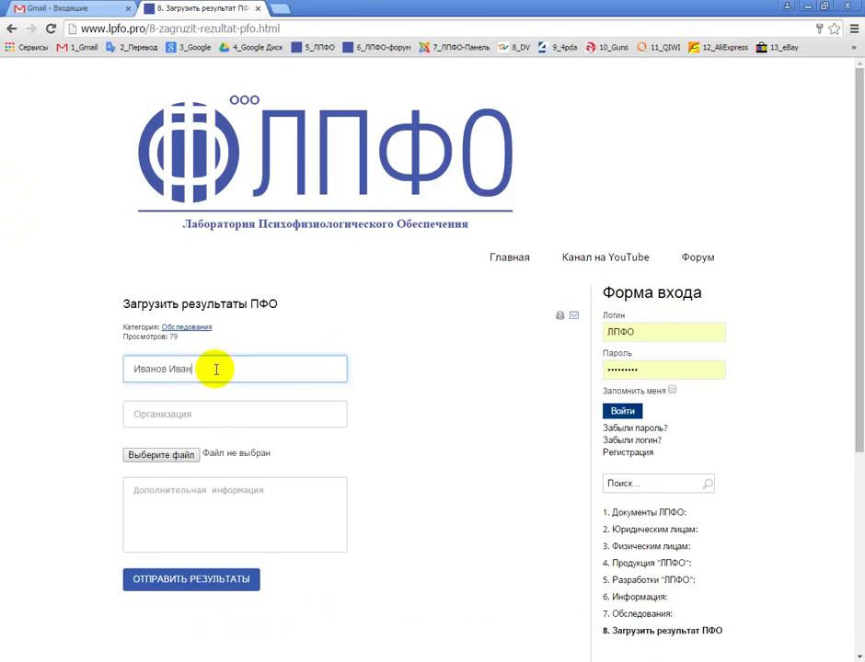
{"action": "type", "text": " Иванович"}
{"action": "left_click", "coordinate": [192, 415]}
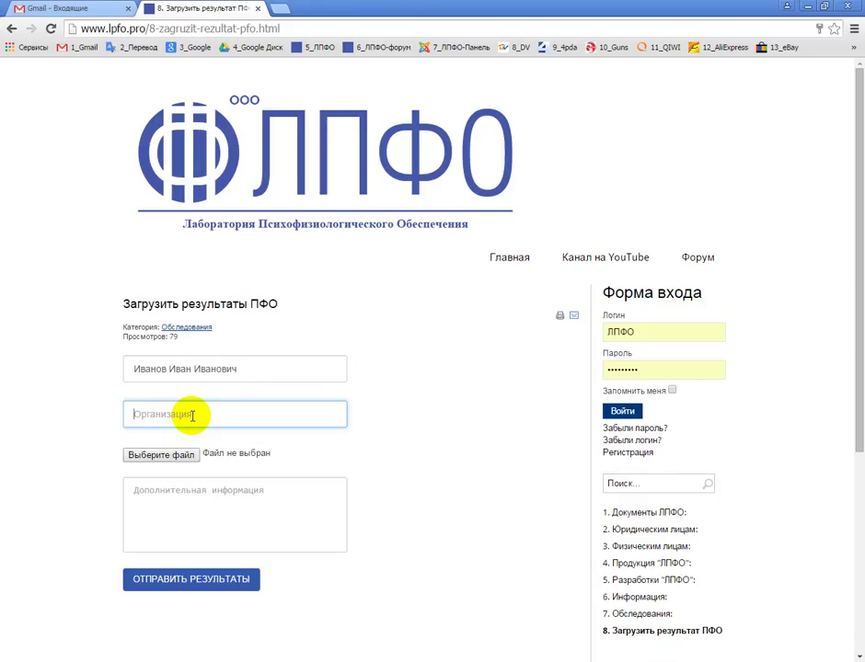
{"action": "type", "text": "Прог"}
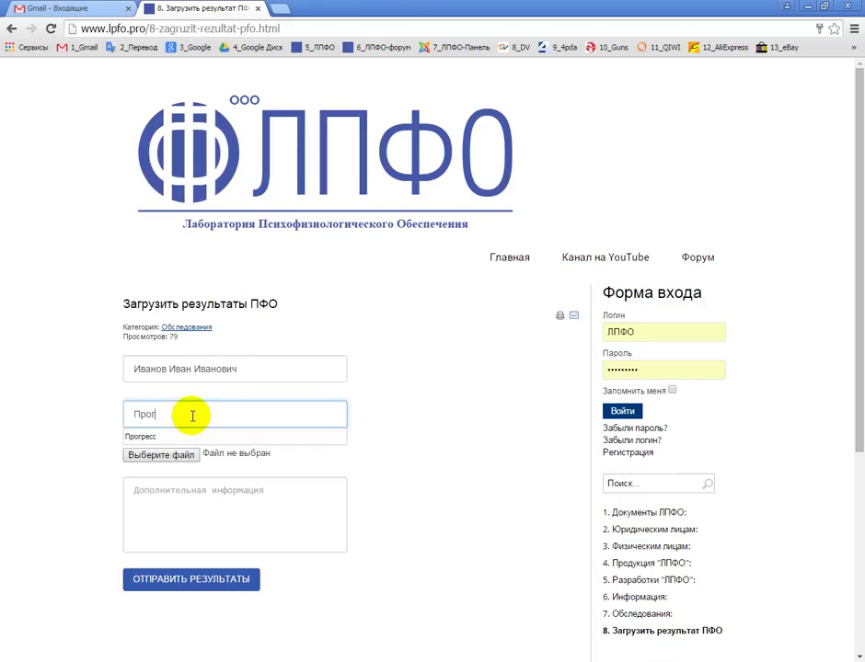
{"action": "type", "text": "ноз"}
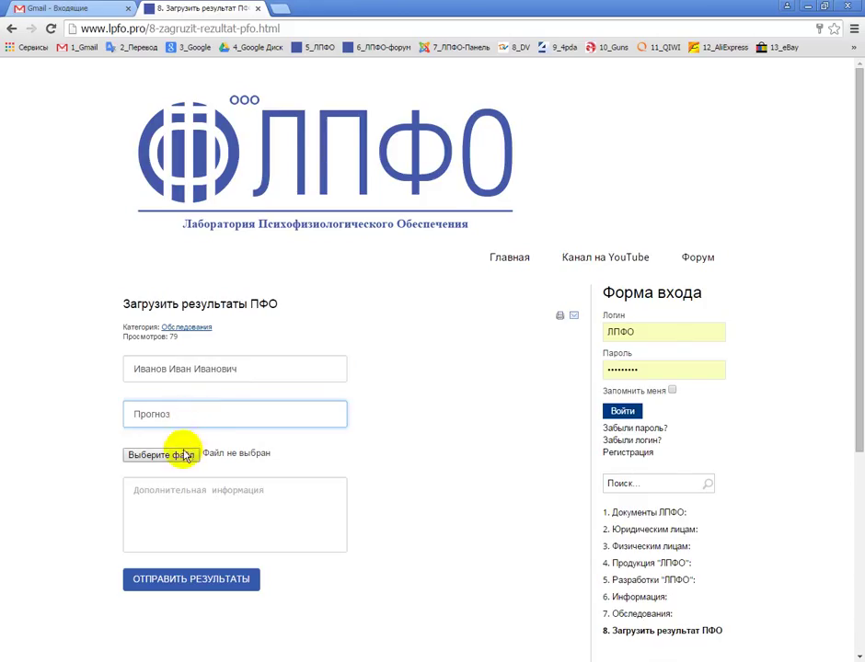
{"action": "left_click", "coordinate": [180, 454]}
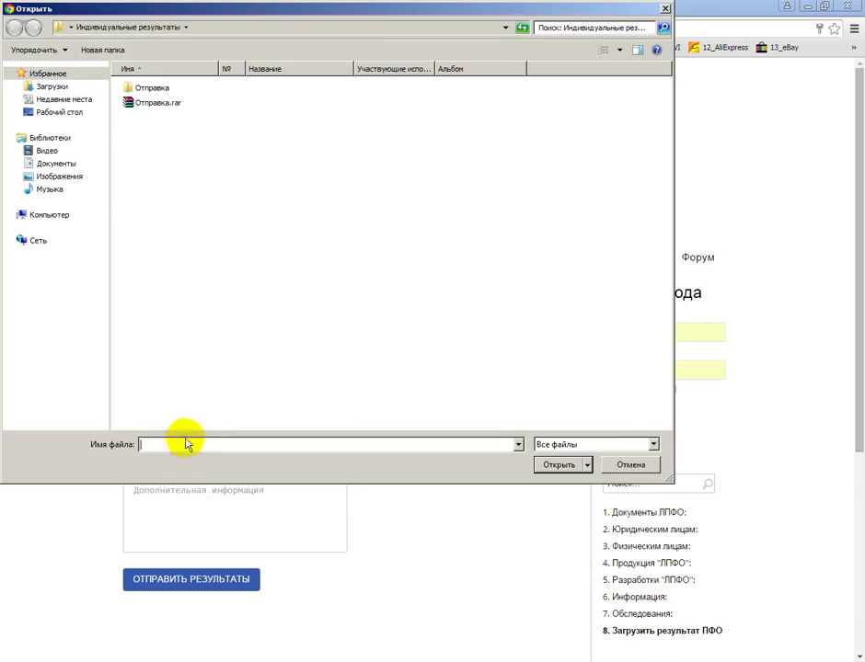
Attach Отправка.rar, enter 'вававаававаававав' as additional information, and submit the results form.
{"action": "left_click", "coordinate": [170, 104]}
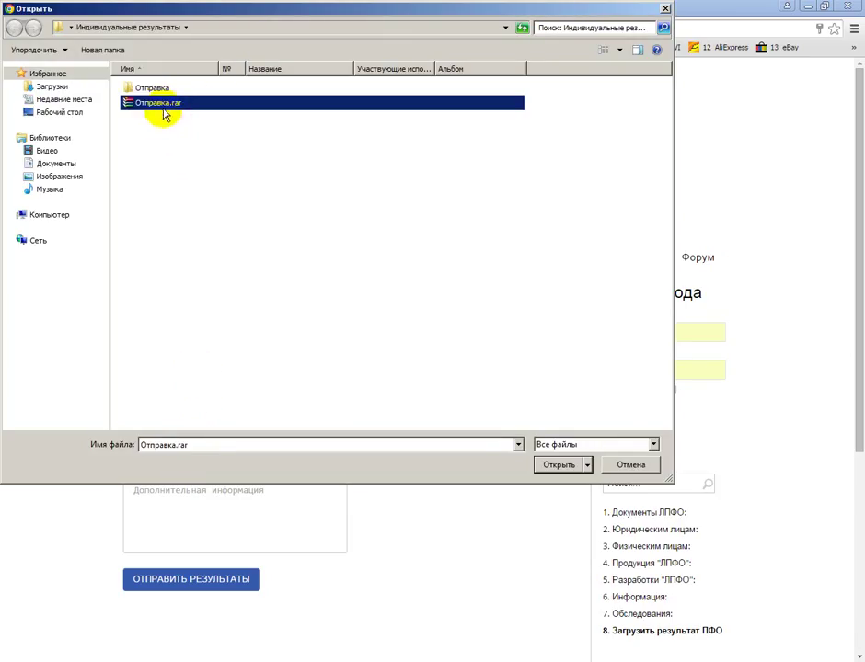
{"action": "left_click", "coordinate": [549, 466]}
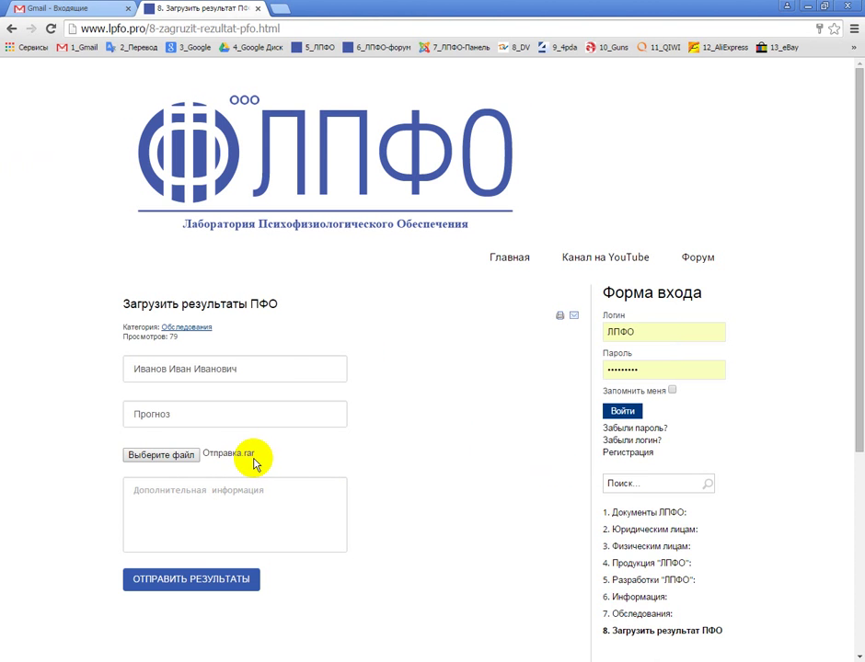
{"action": "scroll", "coordinate": [253, 460], "scroll_direction": "down", "scroll_amount": 2}
{"action": "left_click", "coordinate": [229, 359]}
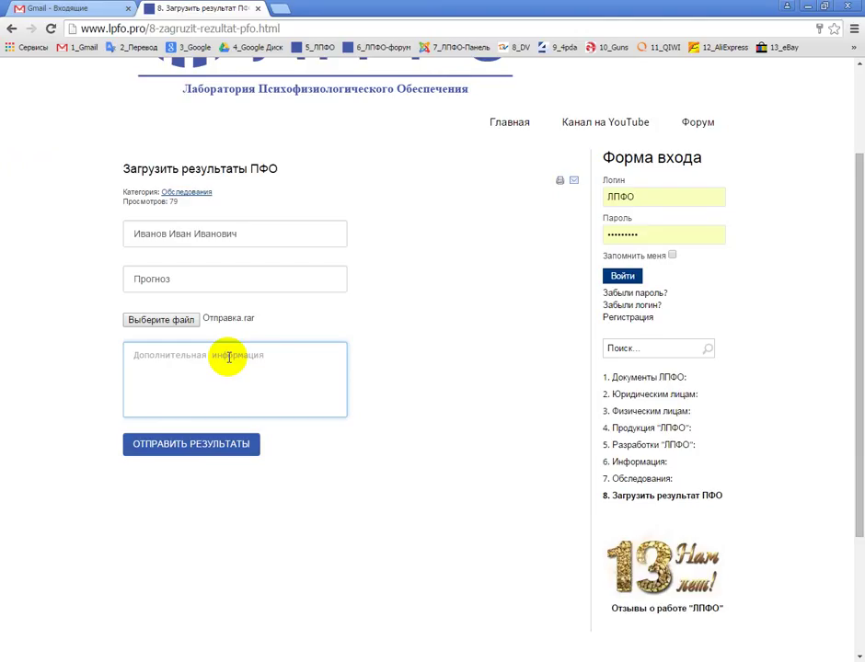
{"action": "type", "text": "вава"}
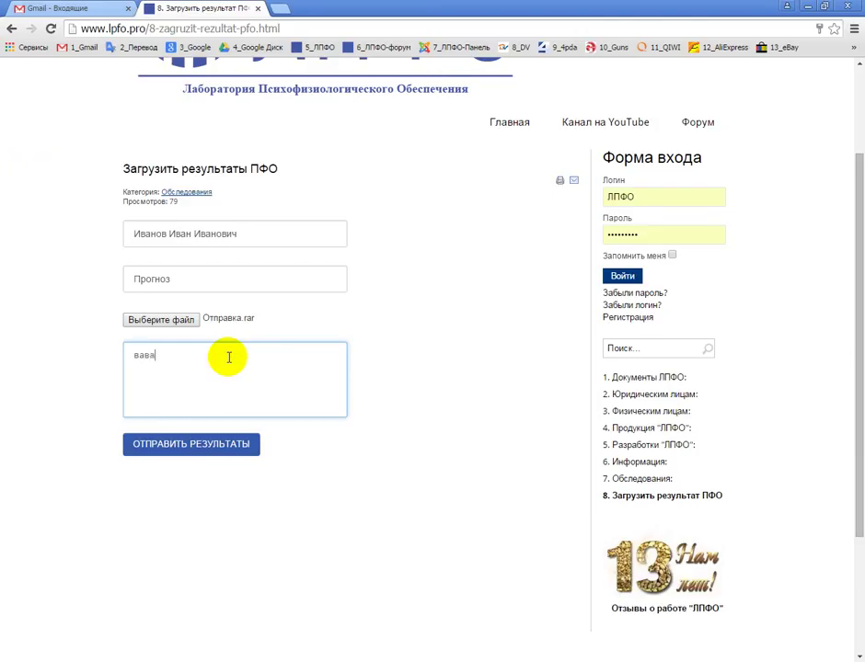
{"action": "type", "text": "ваававаававав"}
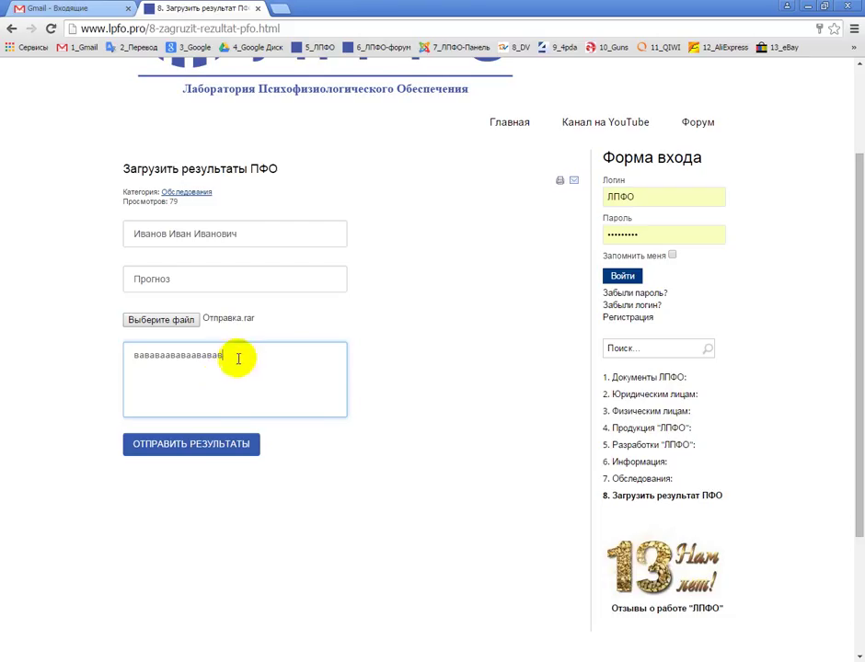
{"action": "left_click", "coordinate": [204, 446]}
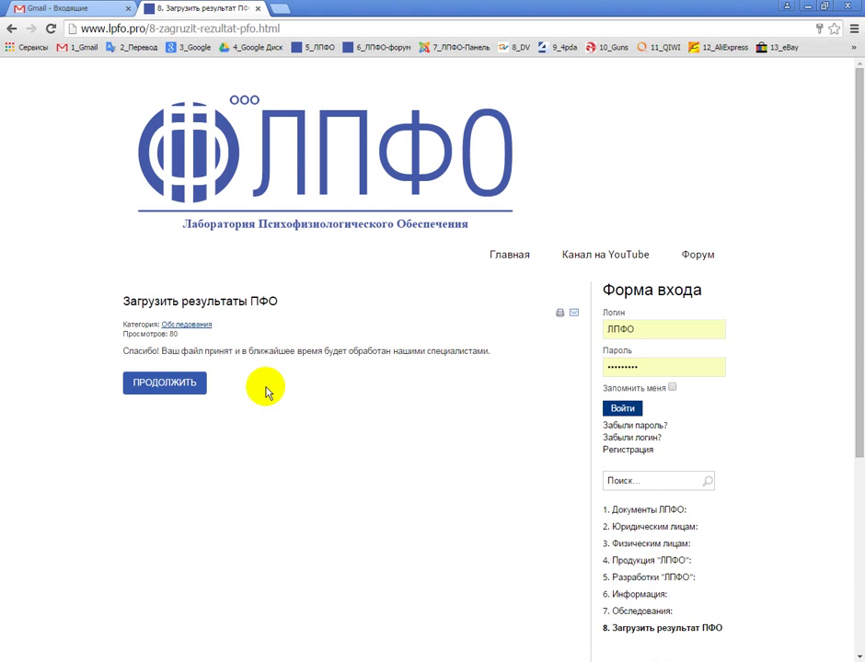
Continue past the 'Спасибо! Ваш файл принят' confirmation to a fresh upload form.
{"action": "left_click", "coordinate": [167, 388]}
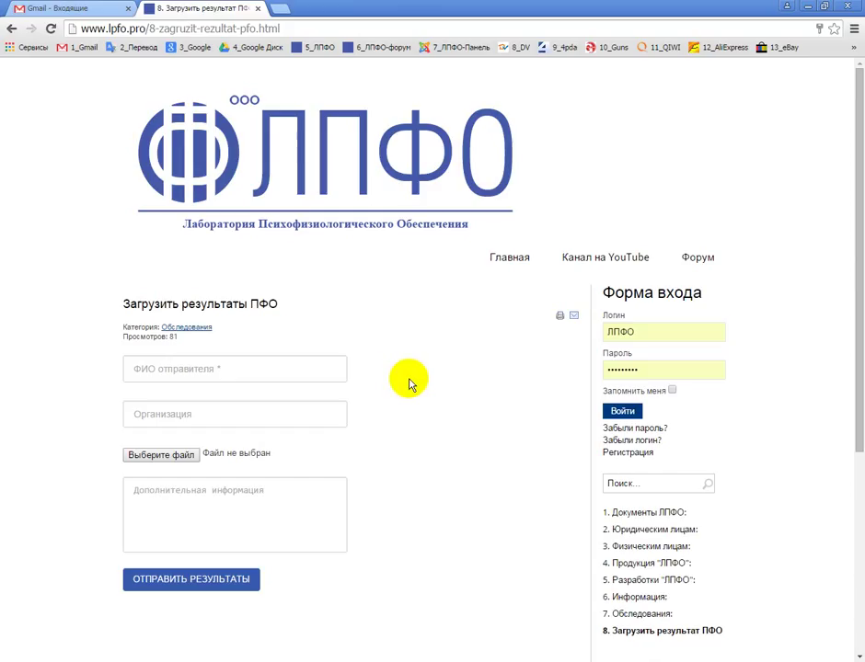
{"action": "left_click", "coordinate": [193, 658]}
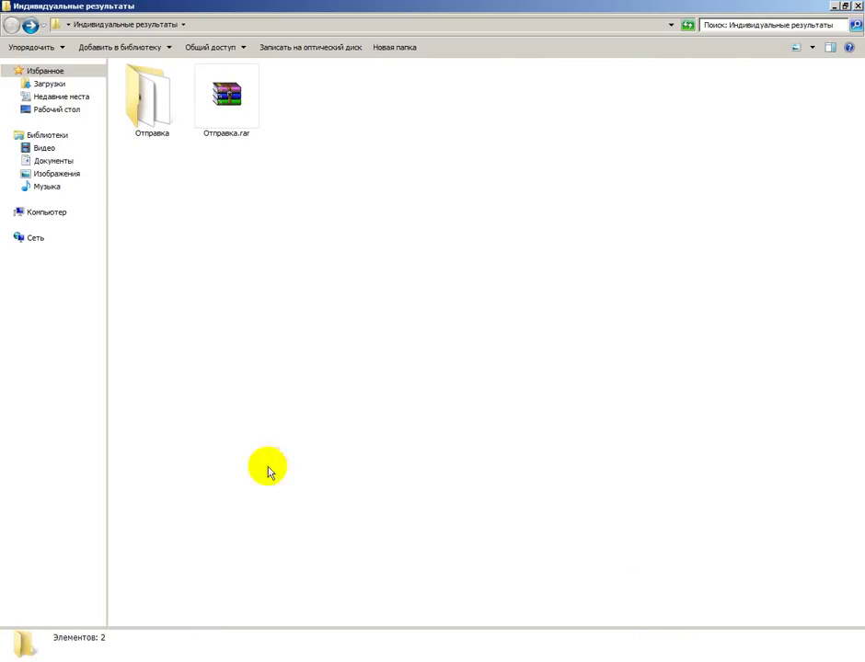
{"action": "left_click", "coordinate": [236, 106]}
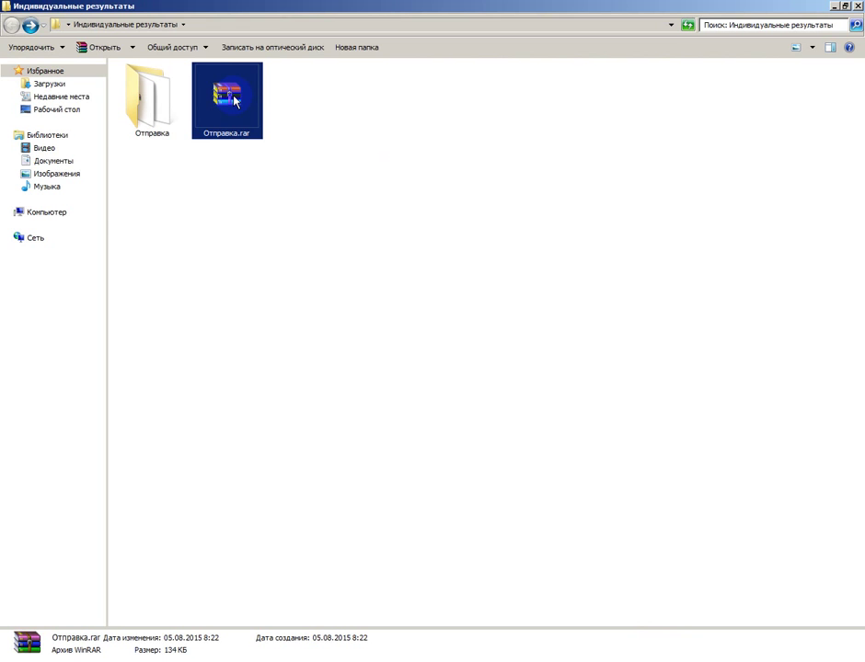
{"action": "left_click", "coordinate": [154, 658]}
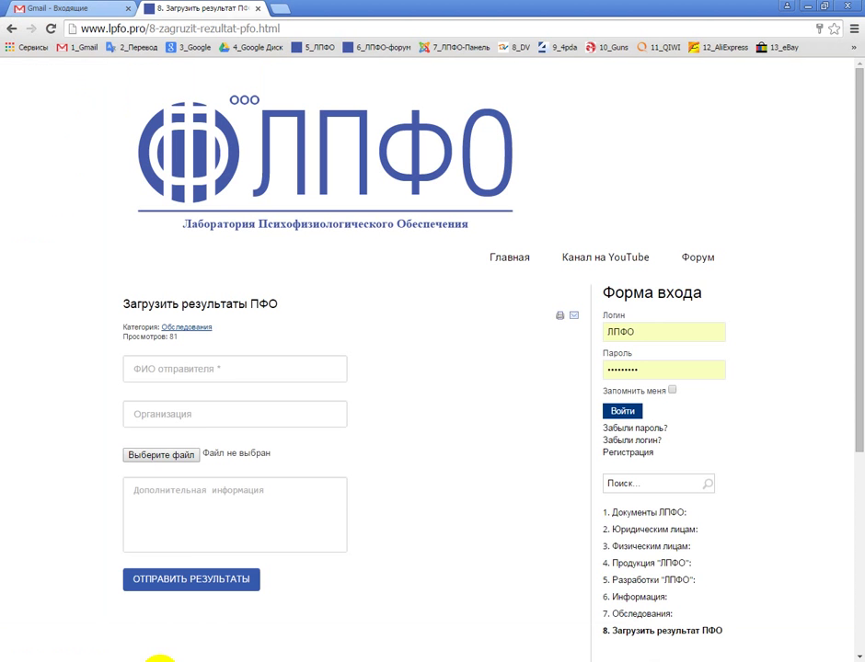